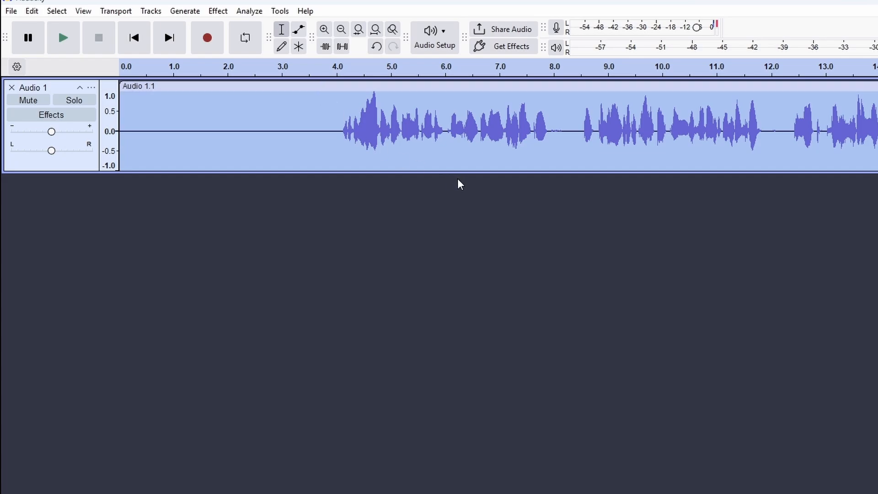
Step: Apply Filter Curve EQ to the whole track using the factory preset "Low rolloff for speech"
{"action": "left_click", "coordinate": [217, 11]}
{"action": "mouse_move", "coordinate": [328, 146]}
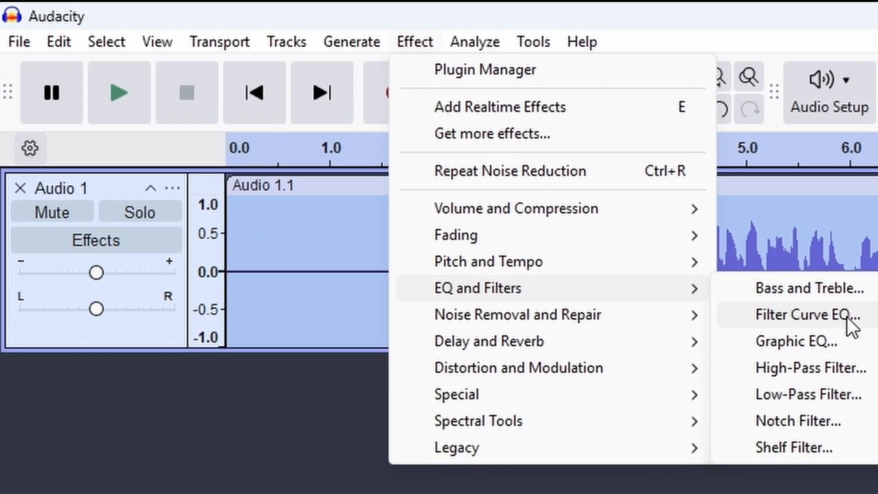
{"action": "left_click", "coordinate": [846, 317]}
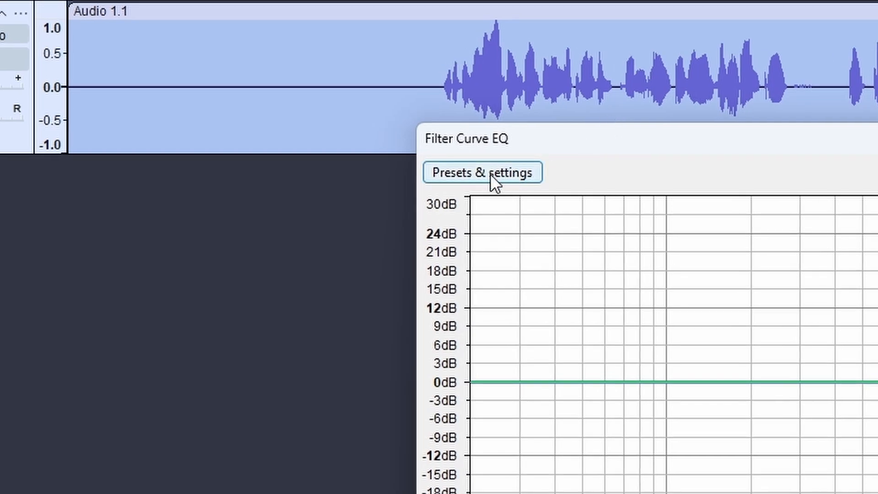
{"action": "left_click", "coordinate": [490, 174]}
{"action": "mouse_move", "coordinate": [551, 280]}
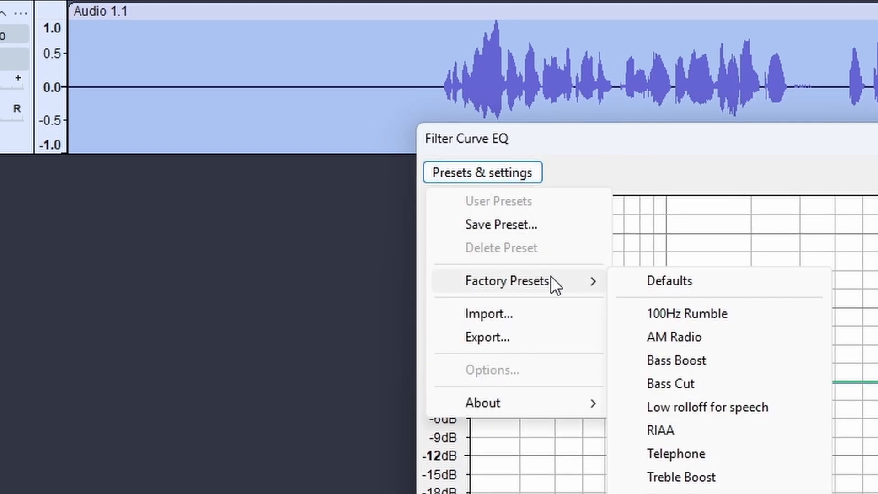
{"action": "left_click", "coordinate": [748, 413]}
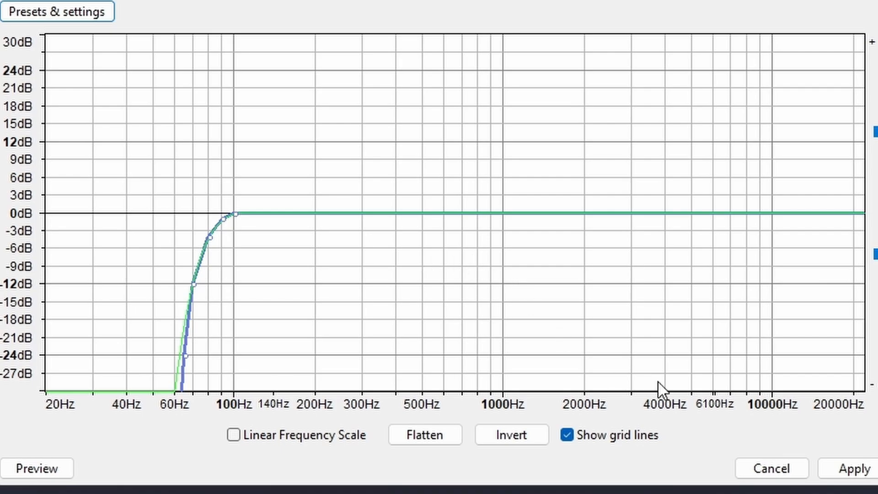
{"action": "left_click", "coordinate": [847, 467]}
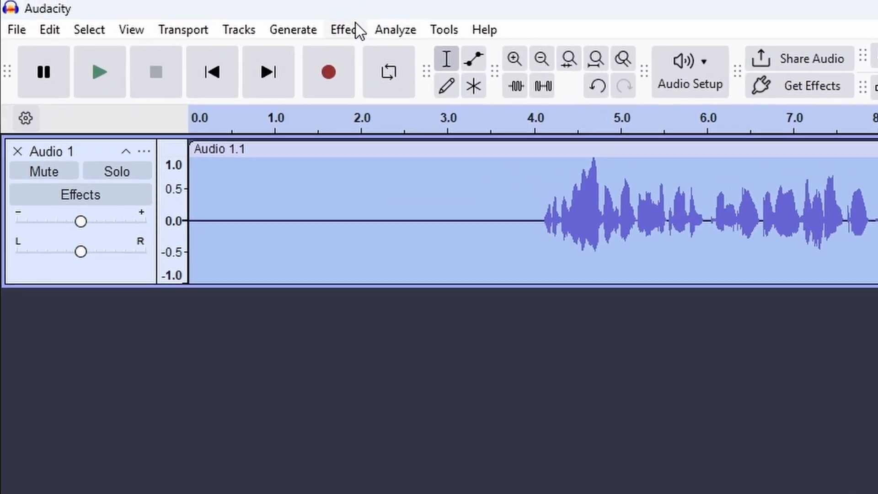
Step: Apply Filter Curve EQ with the Treble Boost factory preset, lowering the boost from 5000 Hz upward to about 3 dB
{"action": "left_click", "coordinate": [241, 12]}
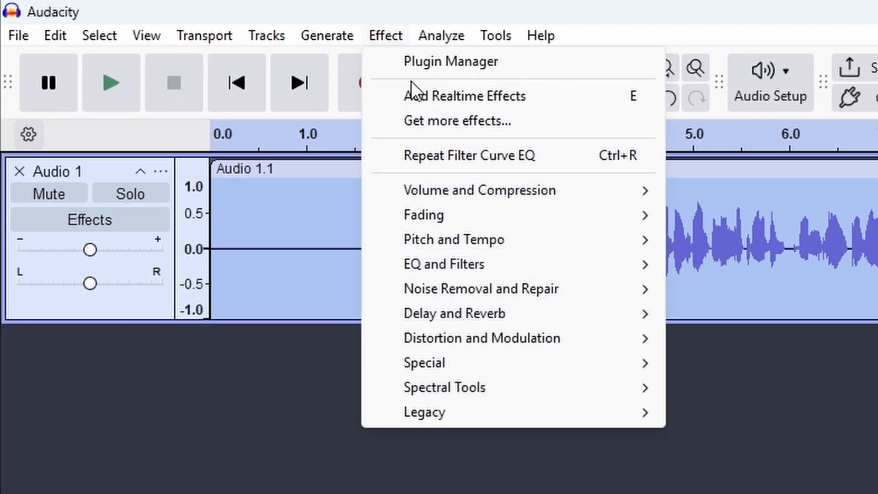
{"action": "mouse_move", "coordinate": [561, 267]}
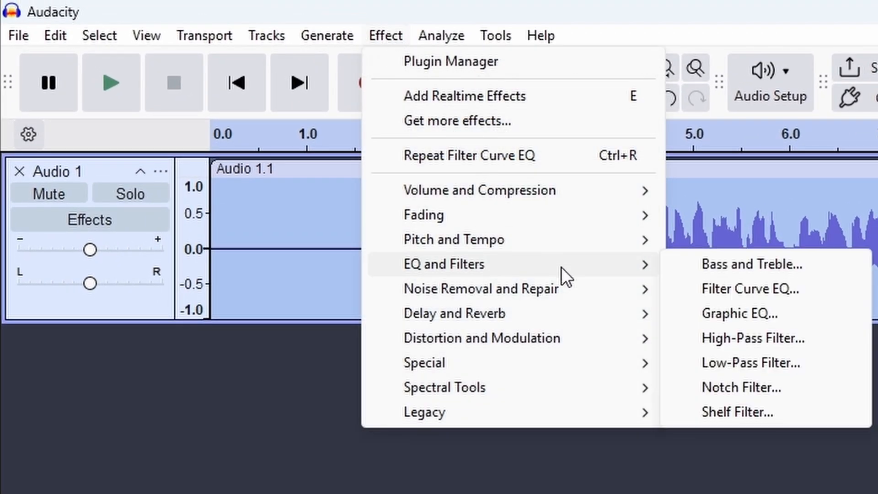
{"action": "left_click", "coordinate": [758, 295]}
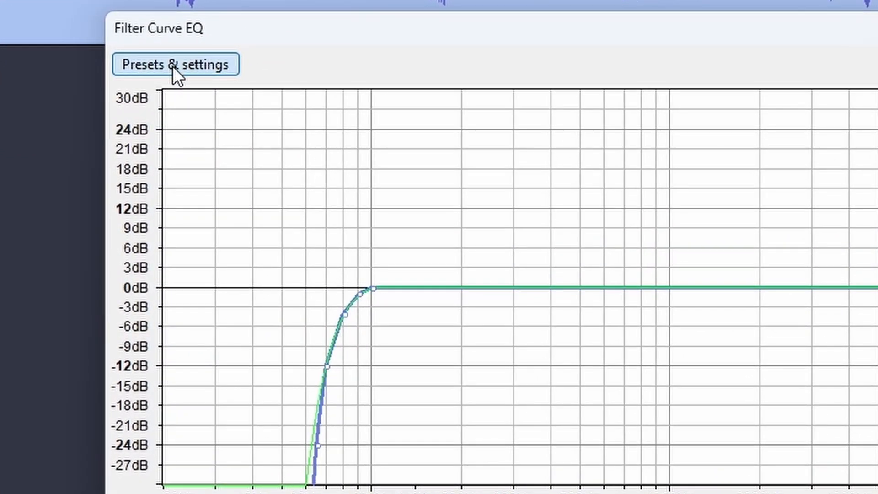
{"action": "left_click", "coordinate": [172, 66]}
{"action": "mouse_move", "coordinate": [252, 180]}
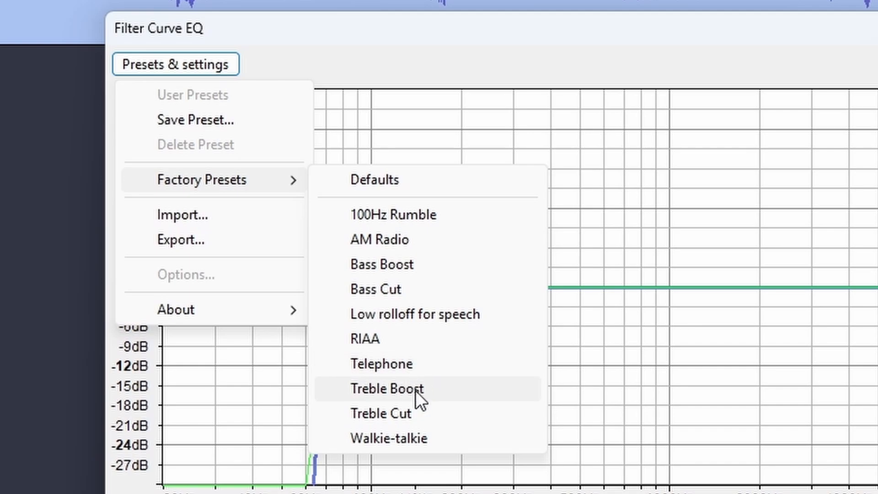
{"action": "left_click", "coordinate": [442, 391]}
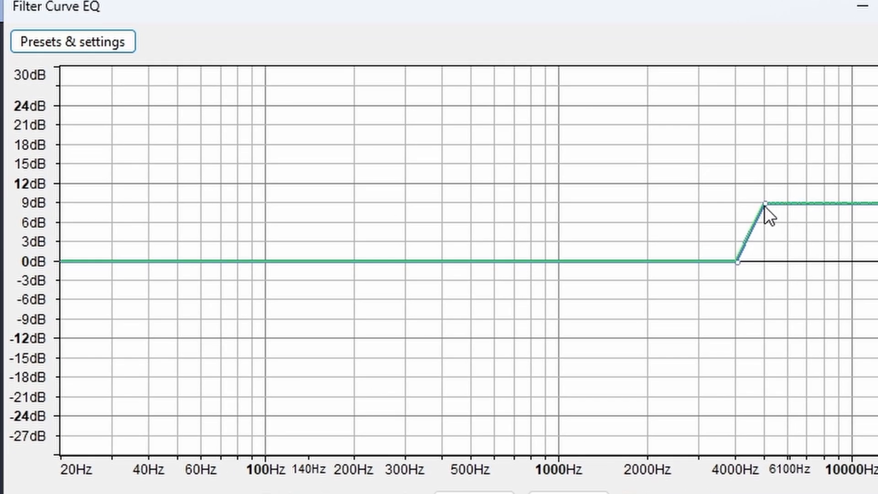
{"action": "left_click_drag", "start_coordinate": [764, 205], "coordinate": [764, 240]}
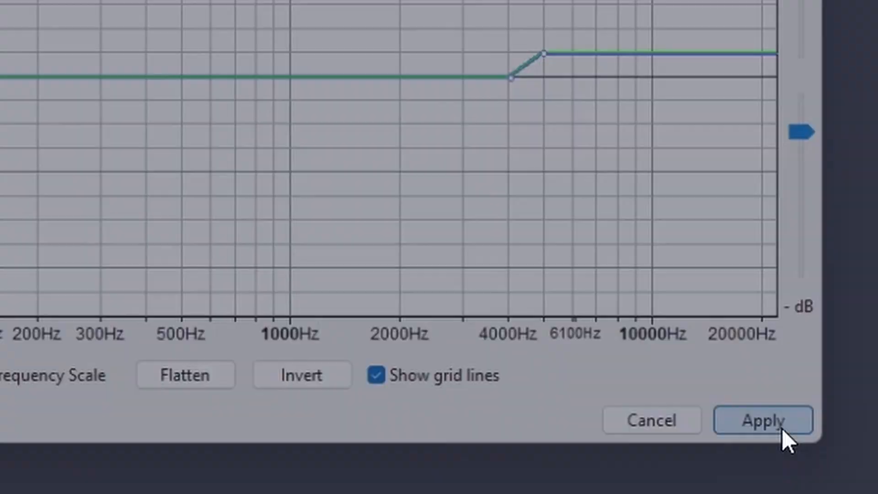
{"action": "left_click", "coordinate": [781, 427]}
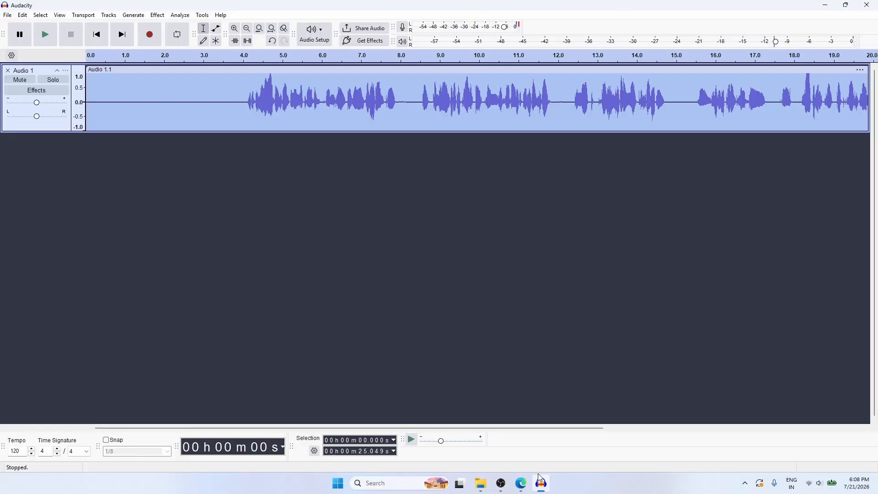
Step: Switch to the Audacity voice enhancement PDF in the browser and read on past the Filter Curve EQ instructions
{"action": "mouse_move", "coordinate": [522, 483]}
{"action": "left_click", "coordinate": [534, 402]}
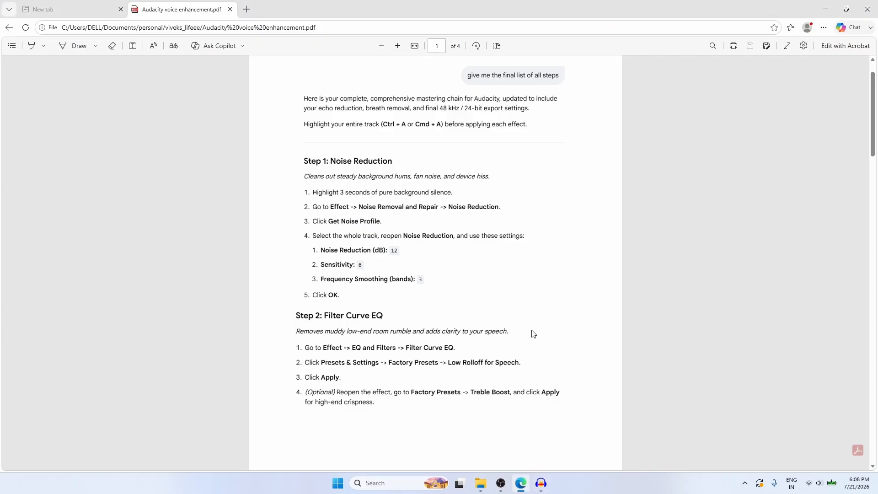
{"action": "scroll", "coordinate": [531, 334], "scroll_direction": "down", "scroll_amount": 7}
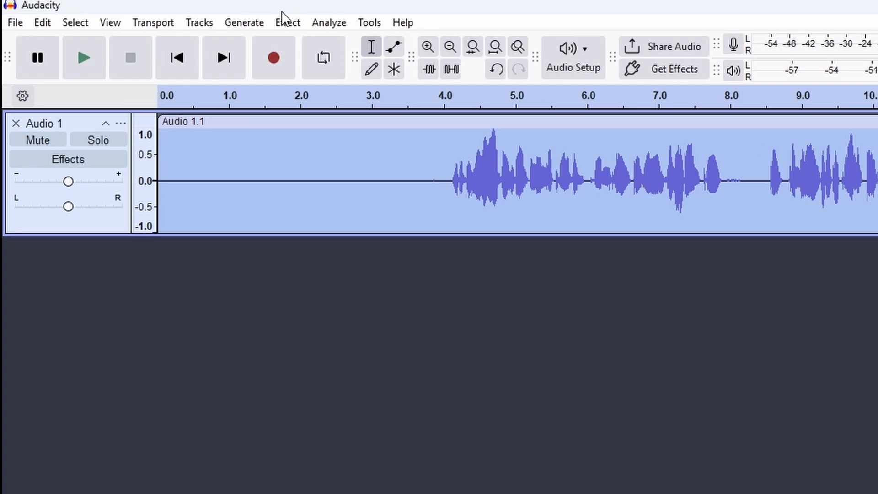
Step: Back in Audacity, apply the Legacy Compressor with a -20 dB threshold, -40 dB noise floor, 2:1 ratio, 0.20 s attack and 1.0 s release
{"action": "left_click", "coordinate": [287, 20]}
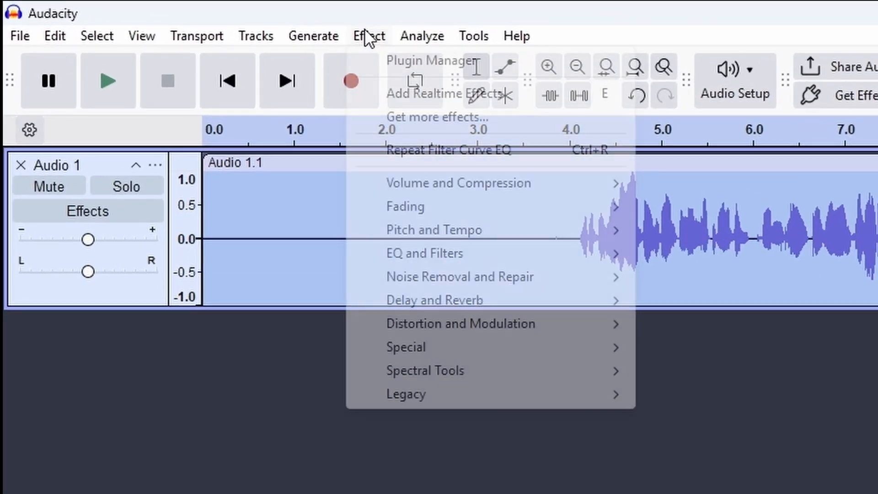
{"action": "mouse_move", "coordinate": [617, 402]}
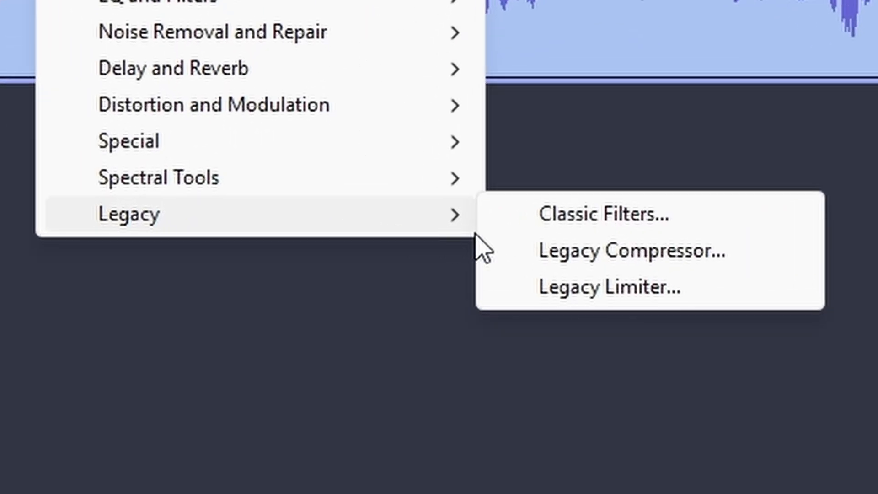
{"action": "left_click", "coordinate": [637, 259]}
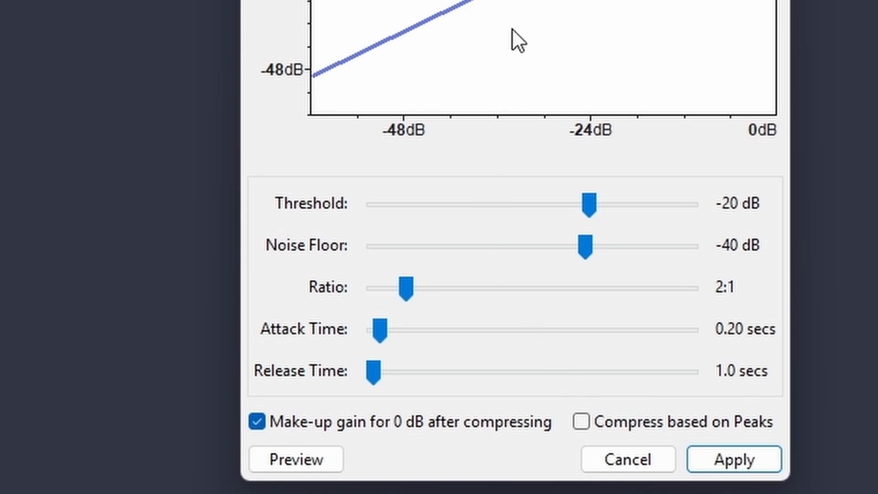
{"action": "left_click", "coordinate": [753, 462]}
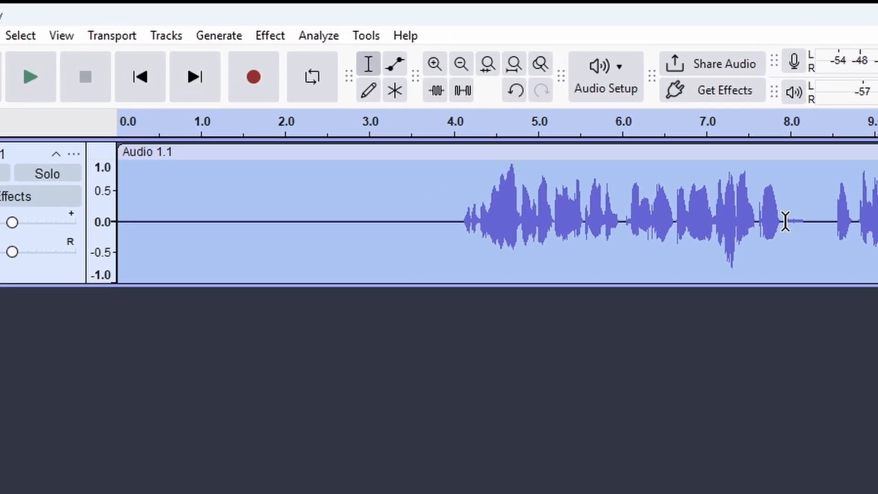
Step: Select the quiet pause between about 7.9 and 8.5 seconds and play it to check its level
{"action": "left_click_drag", "start_coordinate": [549, 131], "coordinate": [577, 133]}
{"action": "left_click_drag", "start_coordinate": [845, 230], "coordinate": [848, 230]}
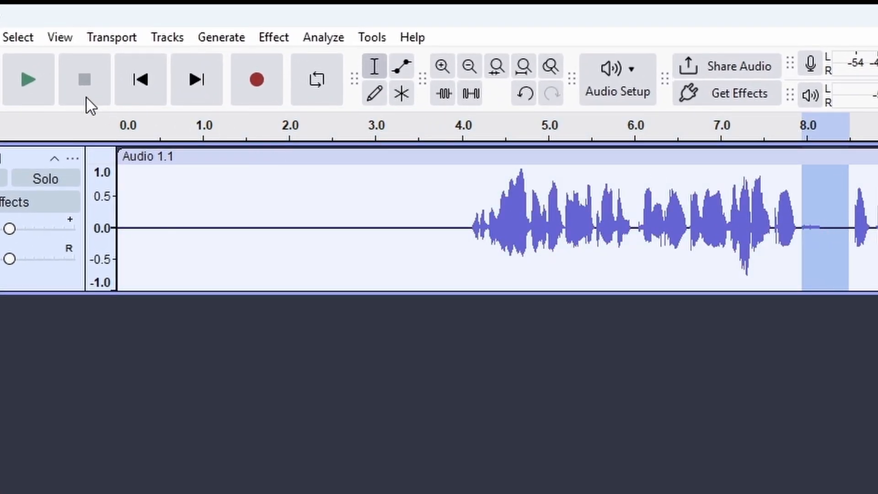
{"action": "left_click", "coordinate": [26, 75]}
{"action": "left_click", "coordinate": [796, 228]}
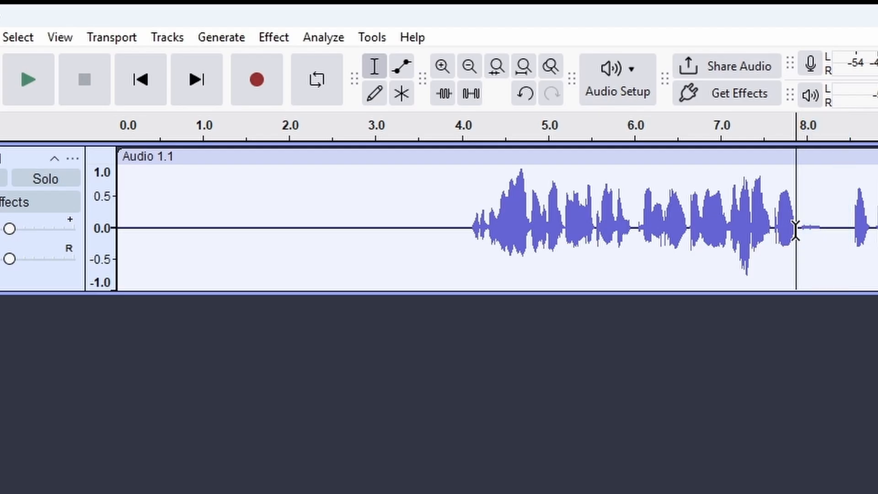
{"action": "left_click", "coordinate": [27, 83]}
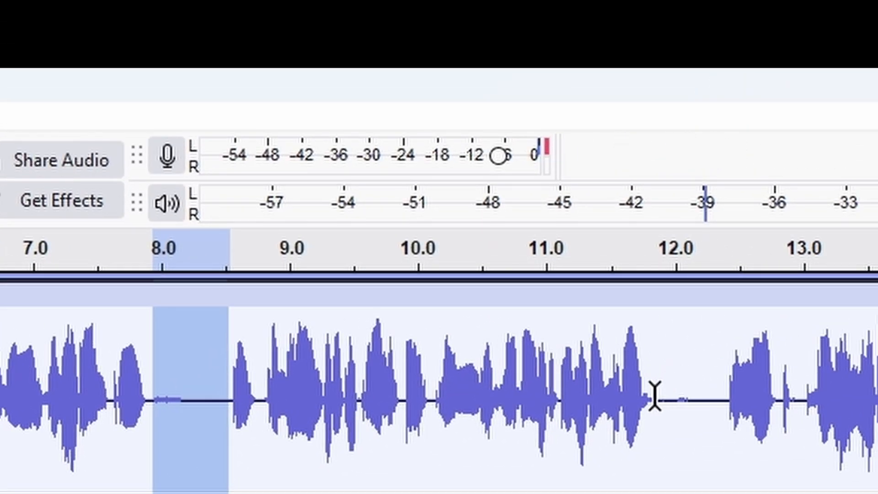
Step: Select the quiet pause between about 11.8 and 12.4 seconds and play it to check its peak level
{"action": "left_click_drag", "start_coordinate": [655, 393], "coordinate": [725, 399]}
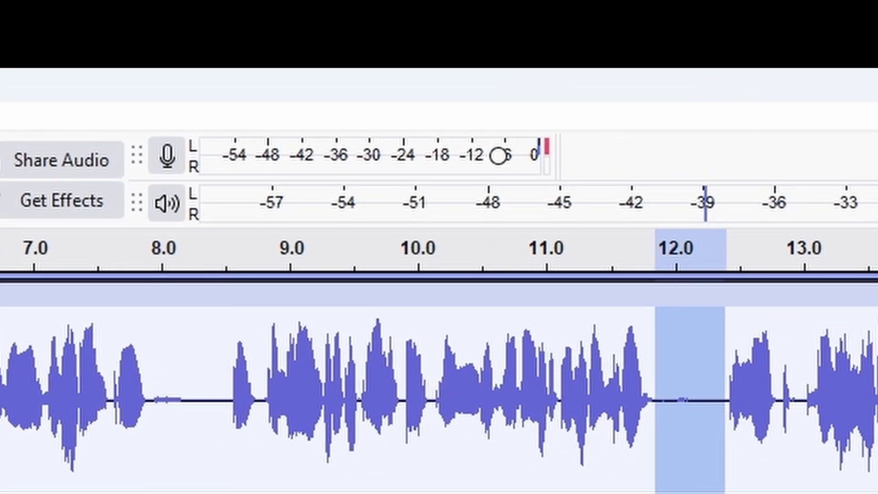
{"action": "key", "text": "space"}
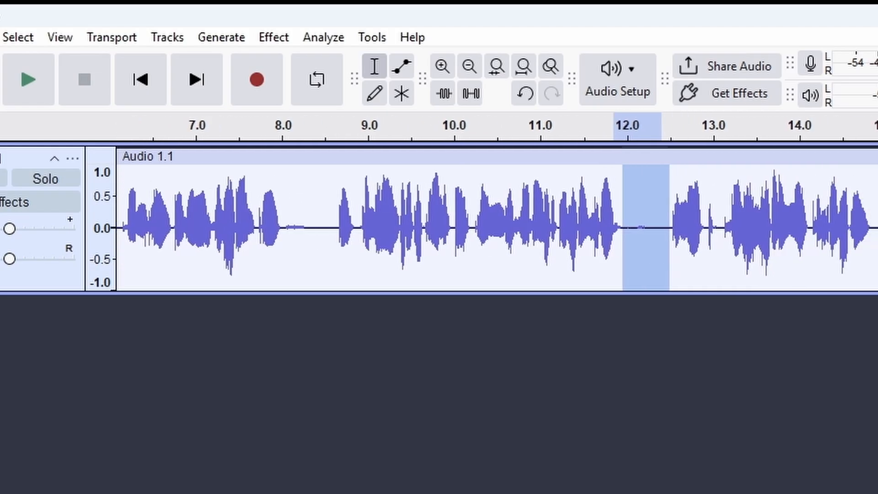
{"action": "scroll", "coordinate": [497, 227], "scroll_direction": "right", "scroll_amount": 3}
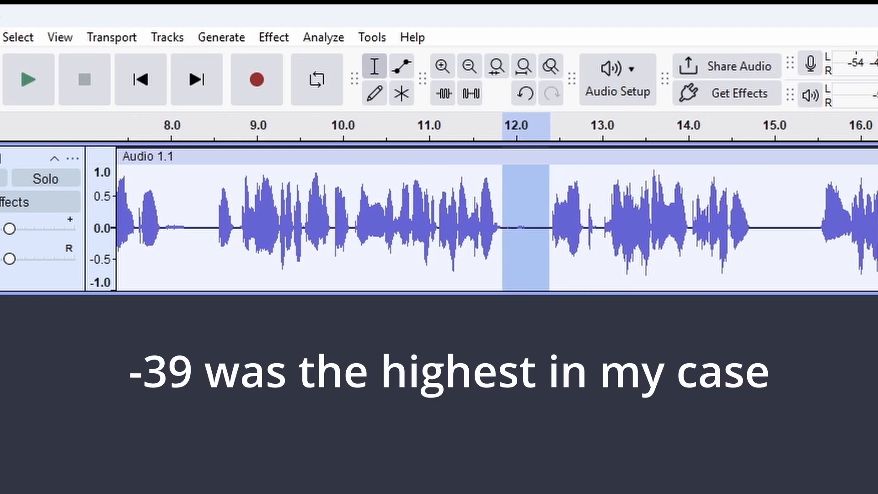
{"action": "left_click", "coordinate": [526, 227]}
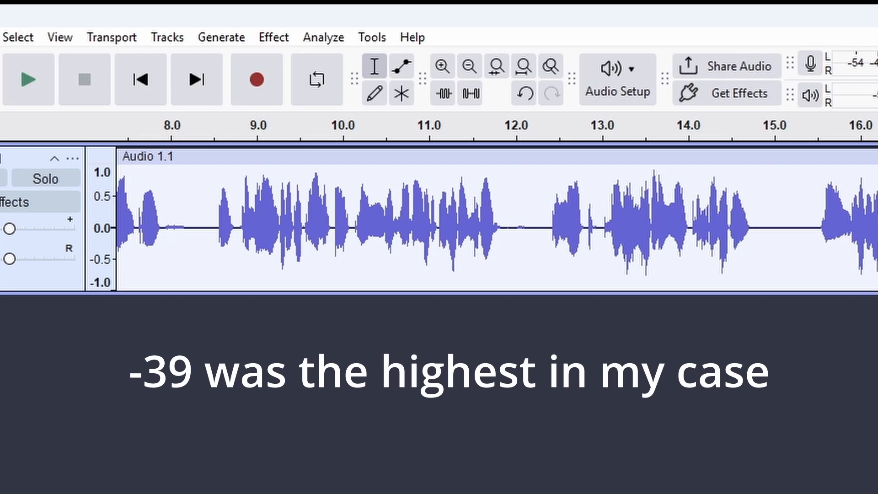
{"action": "left_click", "coordinate": [27, 79]}
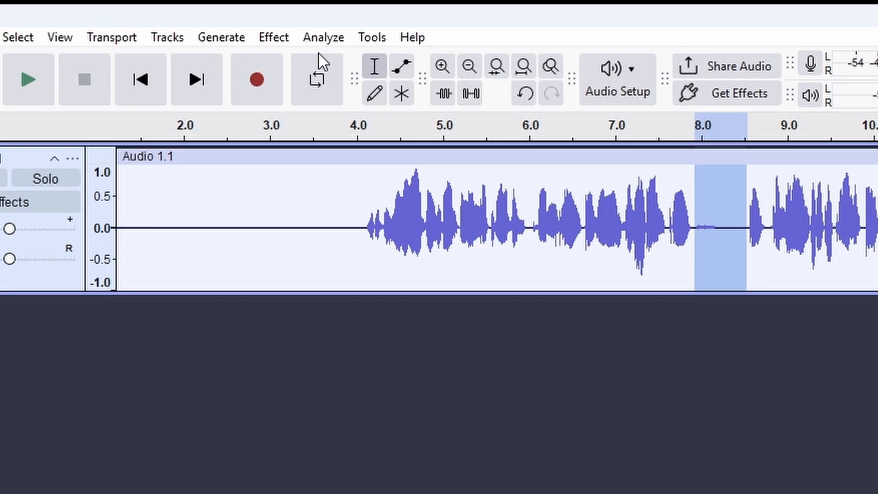
Step: Open the Noise Gate effect for the selected pause near 8 seconds and set the gate threshold to -39 dB
{"action": "left_click", "coordinate": [279, 40]}
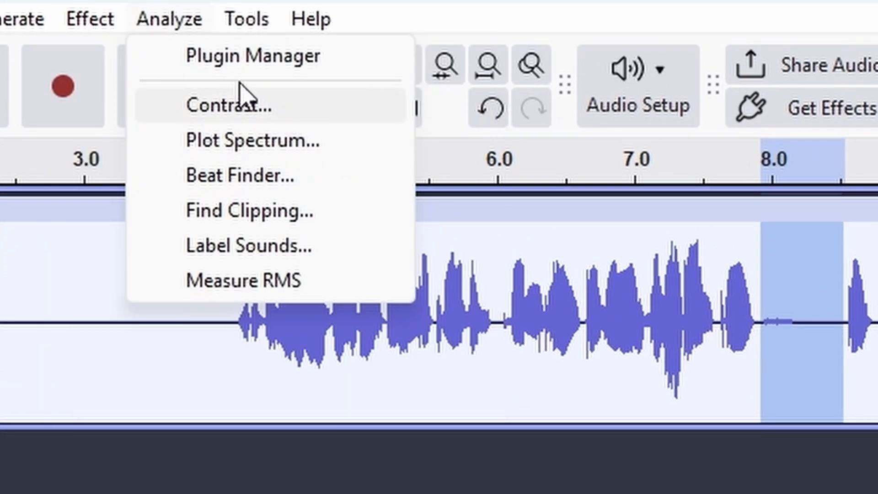
{"action": "mouse_move", "coordinate": [91, 25]}
{"action": "mouse_move", "coordinate": [348, 353]}
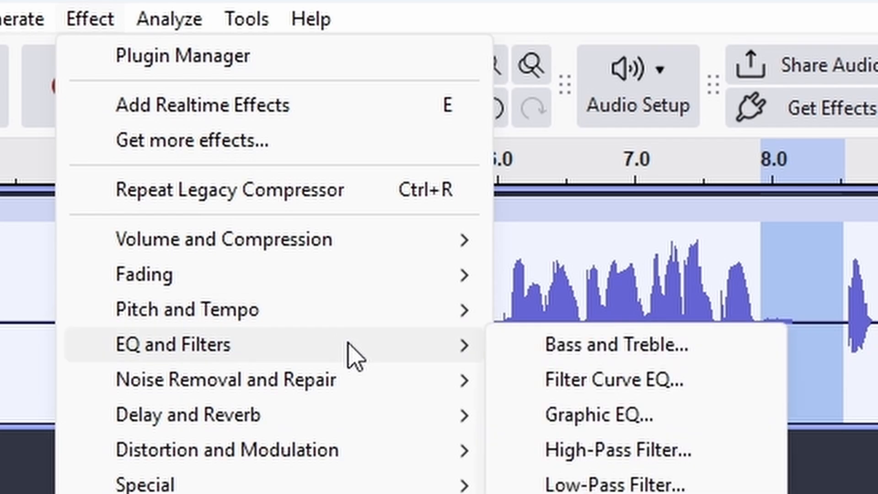
{"action": "mouse_move", "coordinate": [323, 389]}
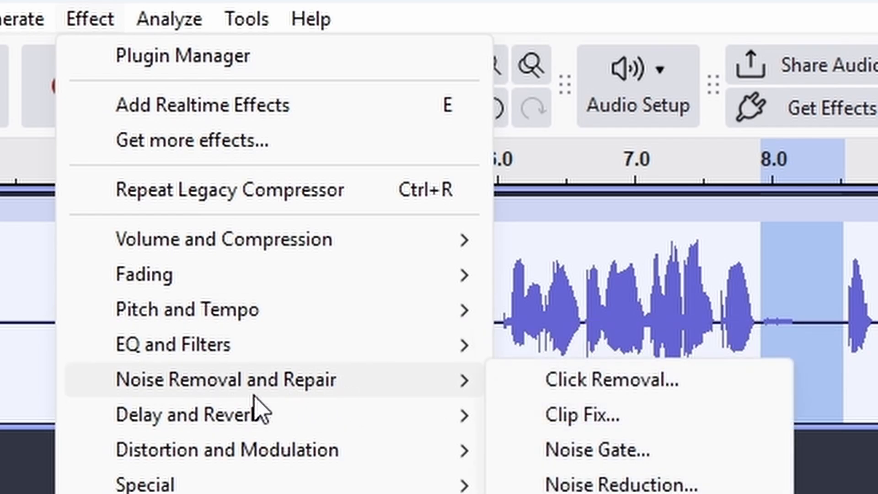
{"action": "left_click", "coordinate": [654, 450]}
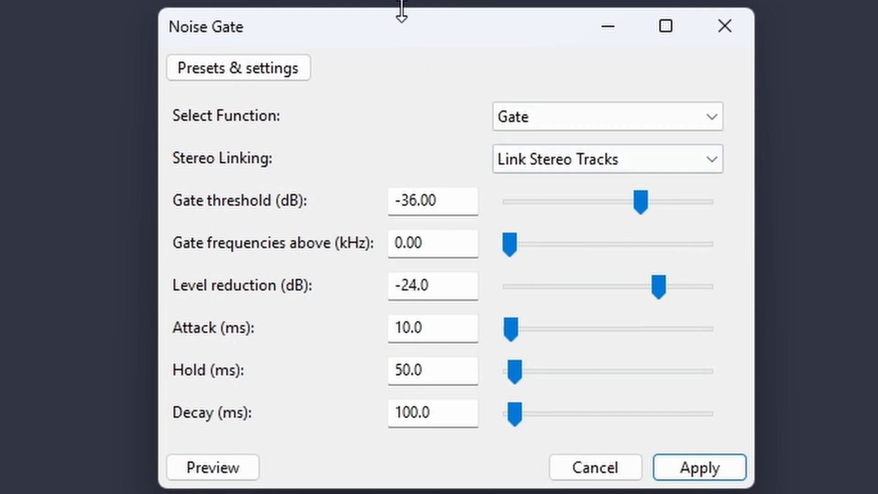
{"action": "left_click", "coordinate": [417, 201]}
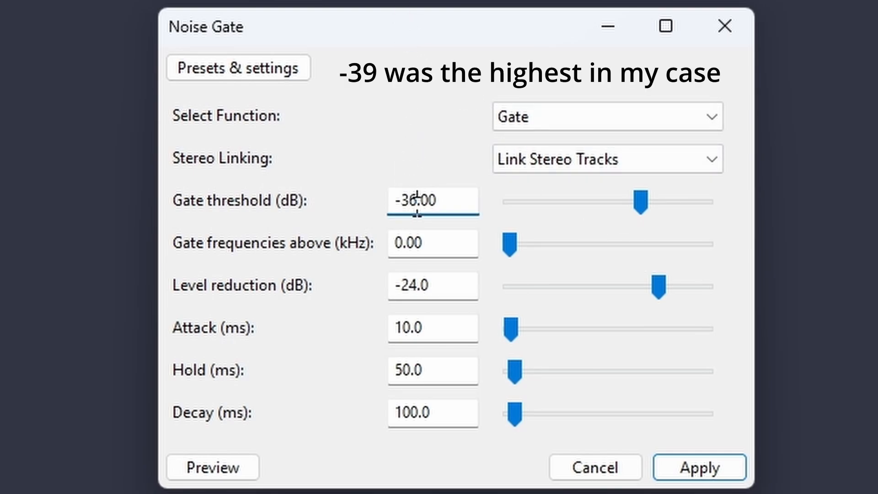
{"action": "key", "text": "BackSpace"}
{"action": "type", "text": "9"}
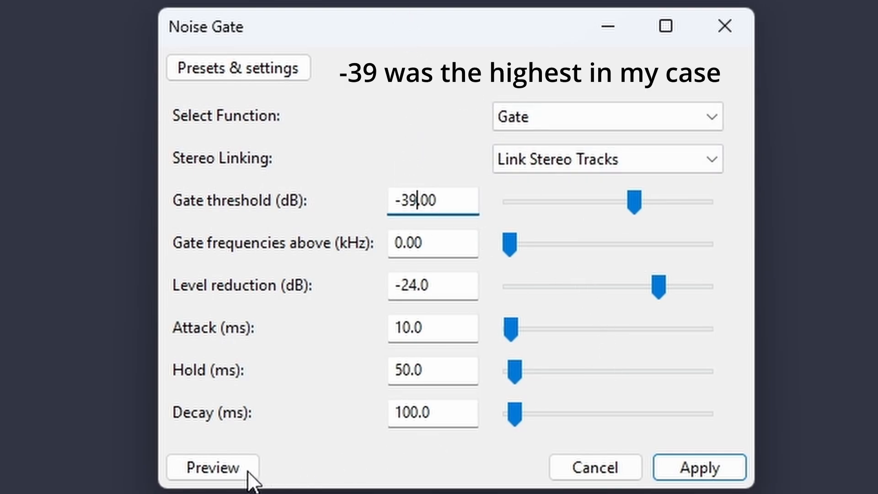
Step: Preview the gate on the selected pause, then set the gate threshold to -35 dB and preview it again
{"action": "left_click", "coordinate": [214, 465]}
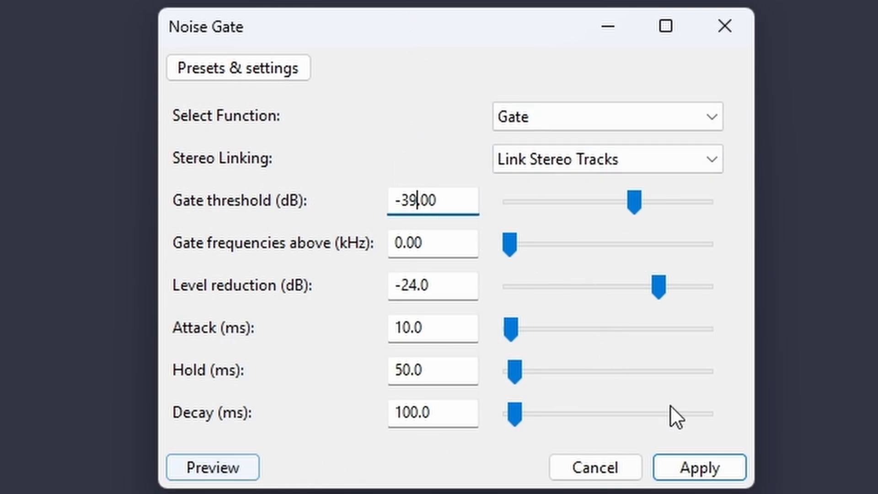
{"action": "left_click", "coordinate": [224, 468]}
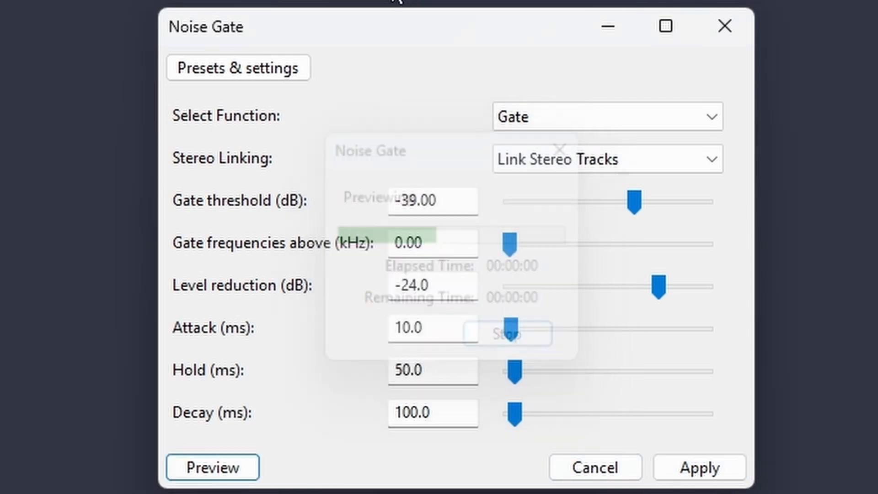
{"action": "left_click", "coordinate": [419, 199]}
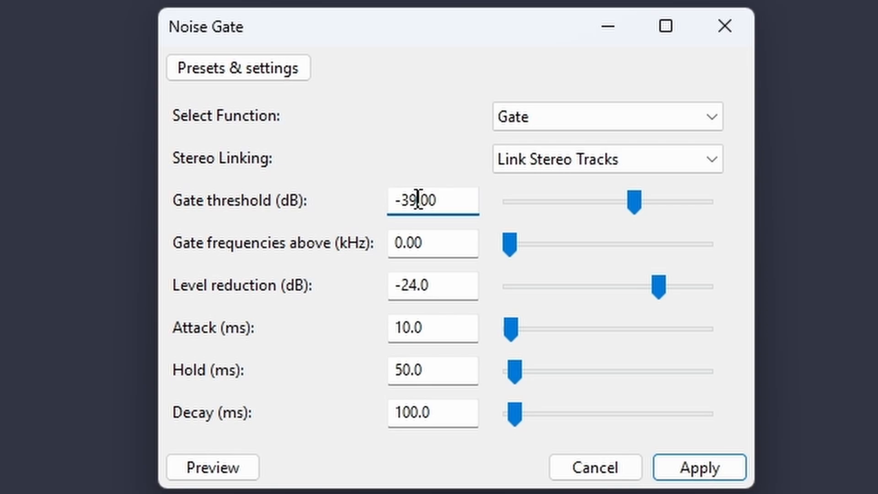
{"action": "key", "text": "BackSpace"}
{"action": "type", "text": "5"}
{"action": "left_click", "coordinate": [189, 464]}
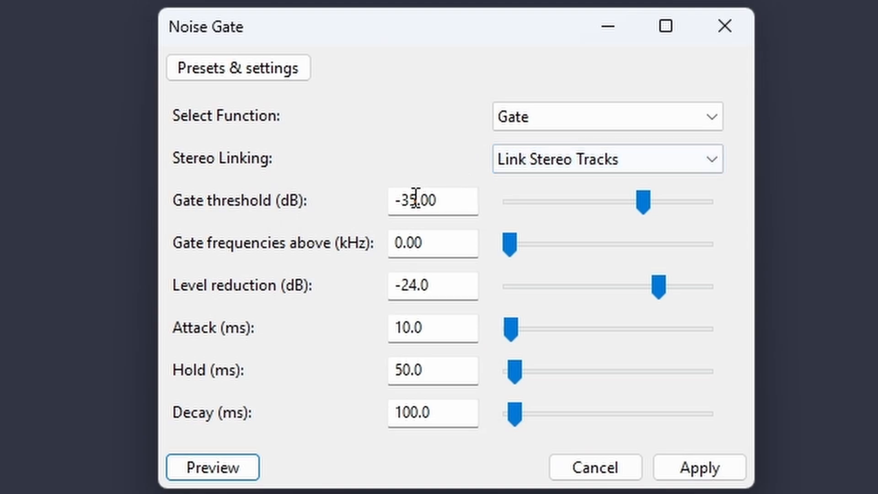
Step: Set the gate threshold to -30 dB and preview the result on the selected pause
{"action": "left_click", "coordinate": [416, 200]}
{"action": "key", "text": "BackSpace"}
{"action": "type", "text": "0"}
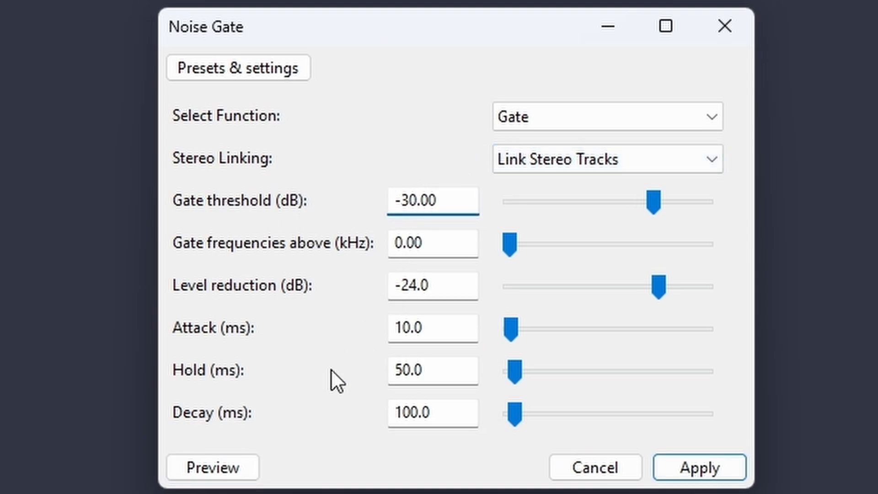
{"action": "left_click", "coordinate": [213, 456]}
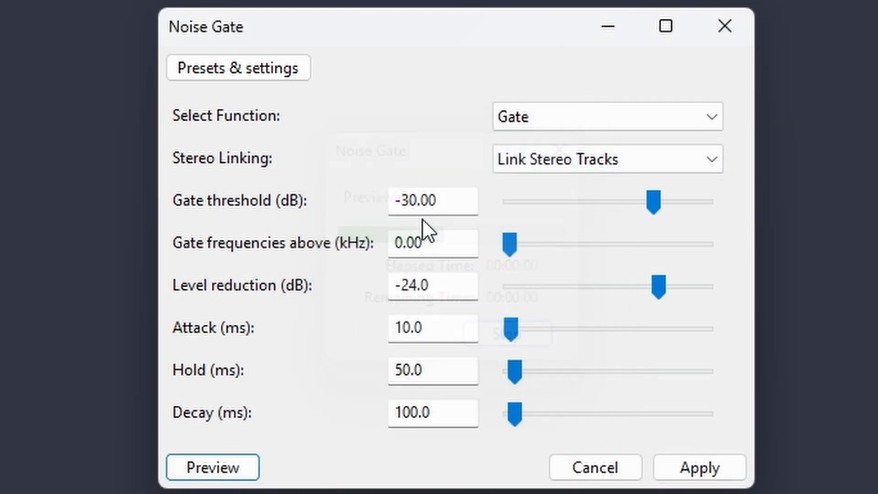
Step: Set the gate threshold to -27 dB and preview the result on the selected pause
{"action": "left_click", "coordinate": [417, 209]}
{"action": "key", "text": "BackSpace"}
{"action": "key", "text": "BackSpace"}
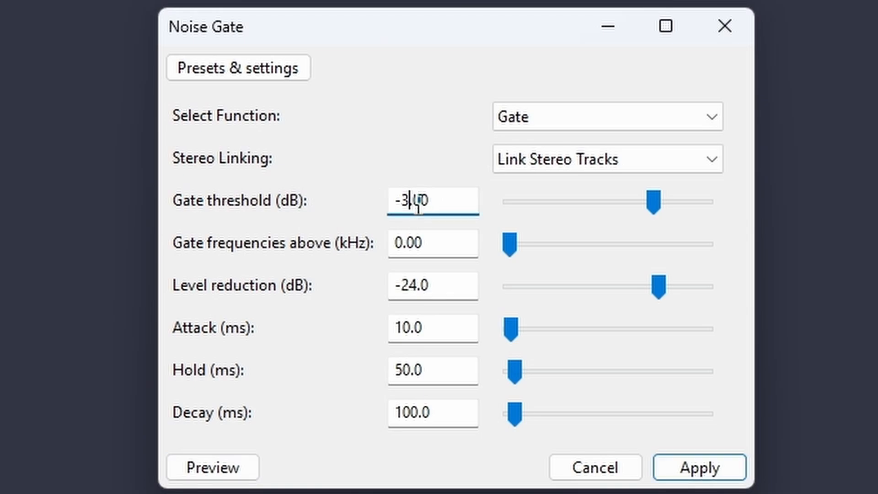
{"action": "type", "text": "27"}
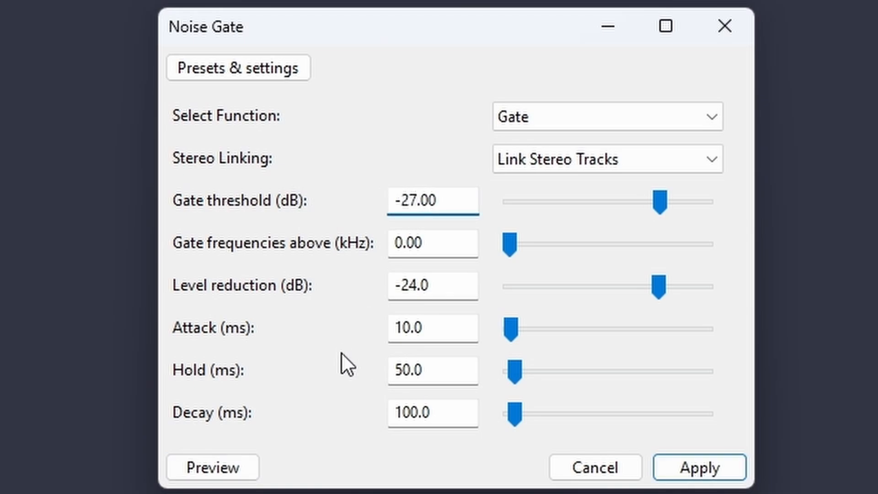
{"action": "left_click", "coordinate": [232, 476]}
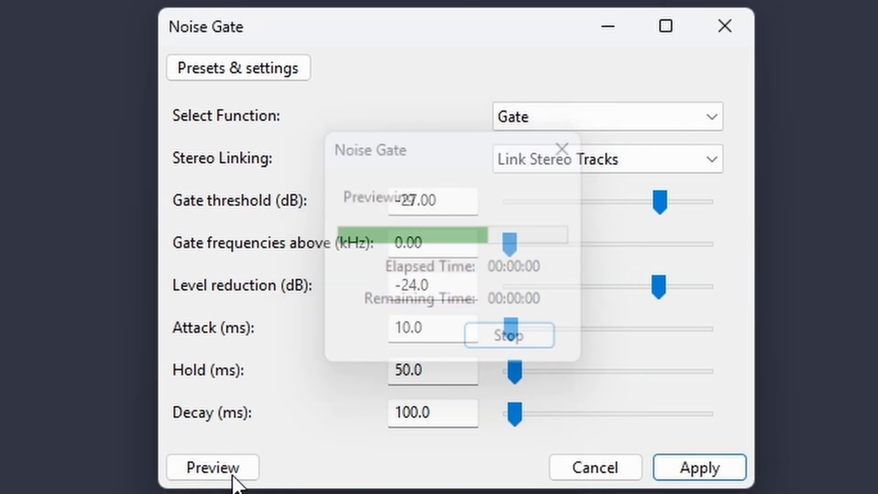
Step: Try a gate threshold of -28 dB and preview it on the selected pause
{"action": "left_click", "coordinate": [418, 200]}
{"action": "key", "text": "BackSpace"}
{"action": "type", "text": "8"}
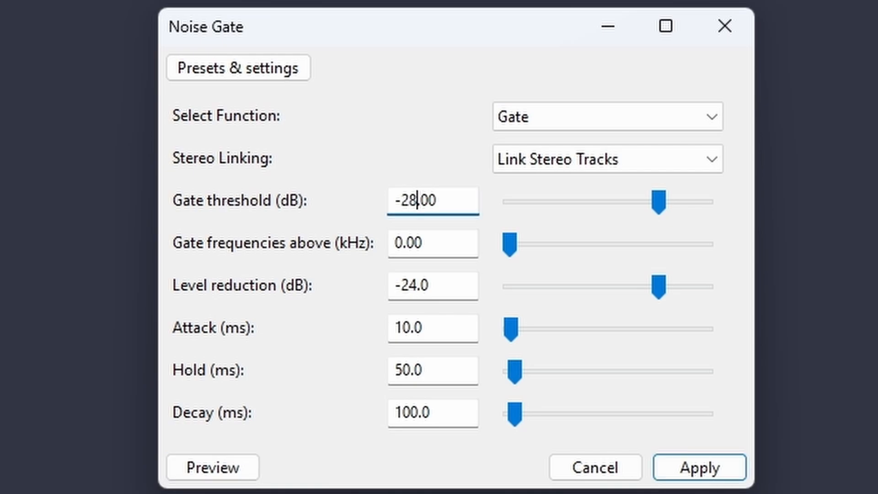
{"action": "left_click", "coordinate": [217, 472]}
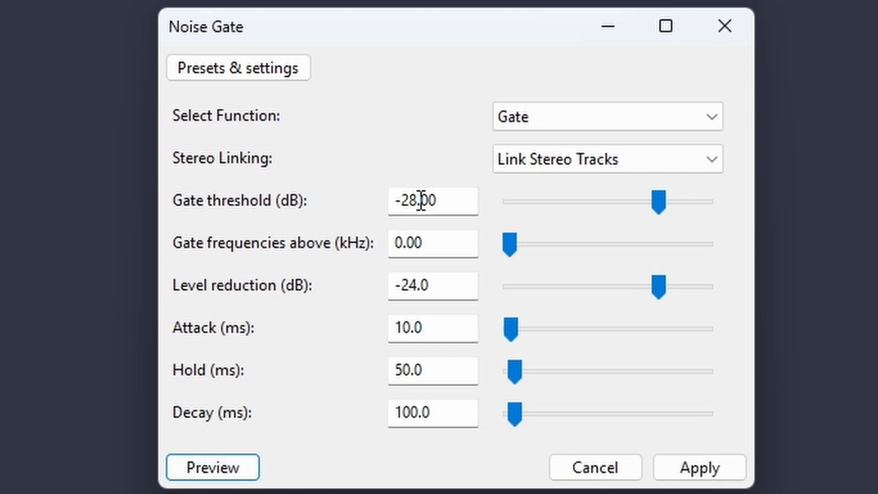
Step: Try a gate threshold of -29 dB and preview it on the selected pause
{"action": "left_click", "coordinate": [417, 200]}
{"action": "key", "text": "BackSpace"}
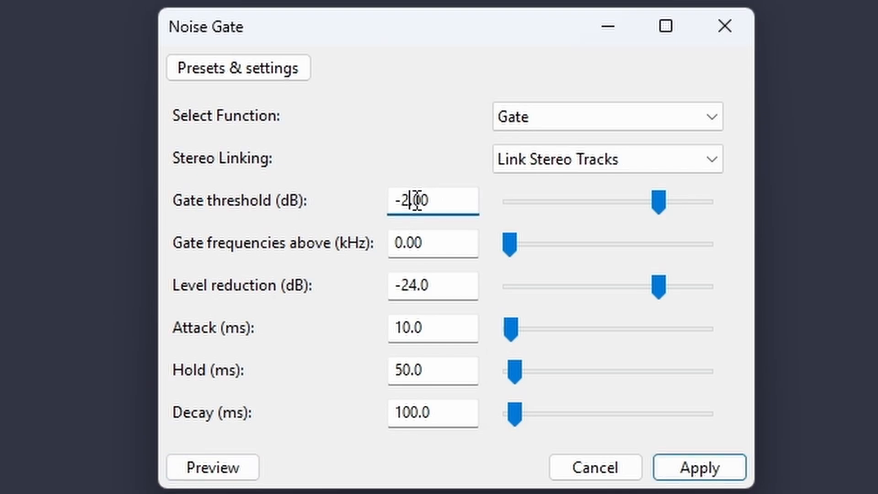
{"action": "type", "text": "9"}
{"action": "left_click", "coordinate": [213, 462]}
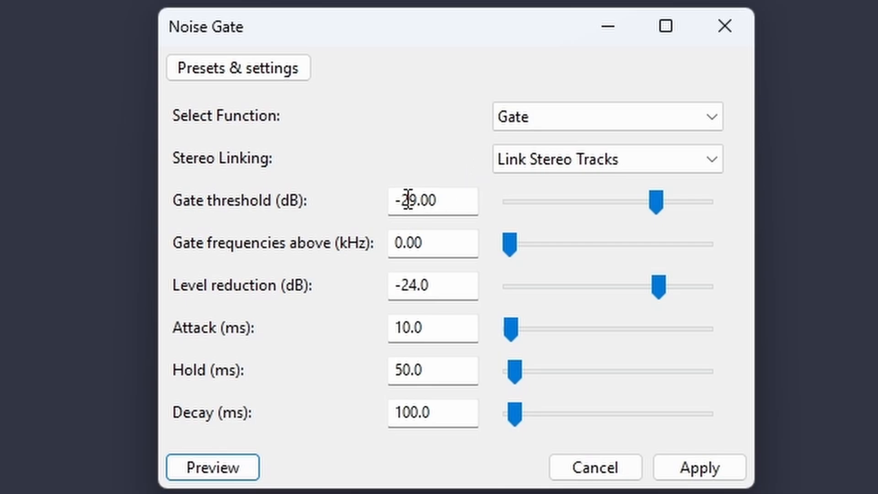
Step: Try a gate threshold of -28.5 dB and preview it on the selected pause
{"action": "left_click_drag", "start_coordinate": [411, 200], "coordinate": [430, 200]}
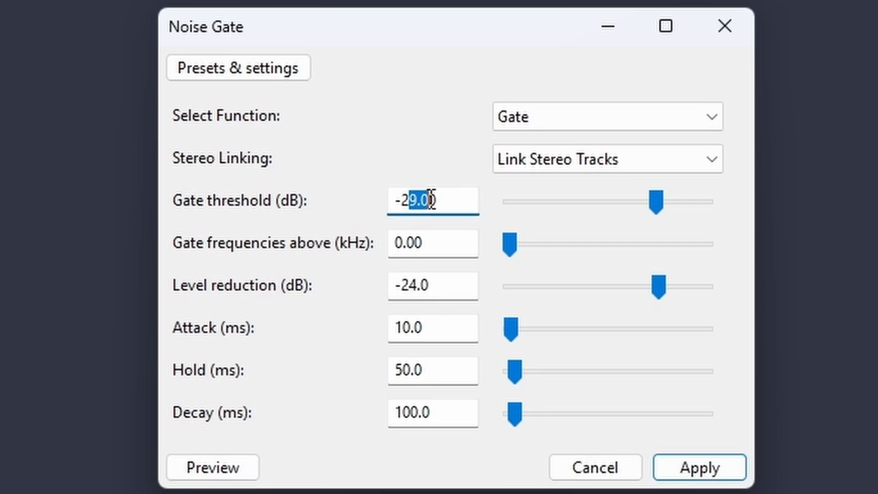
{"action": "type", "text": "8.5"}
{"action": "left_click", "coordinate": [213, 467]}
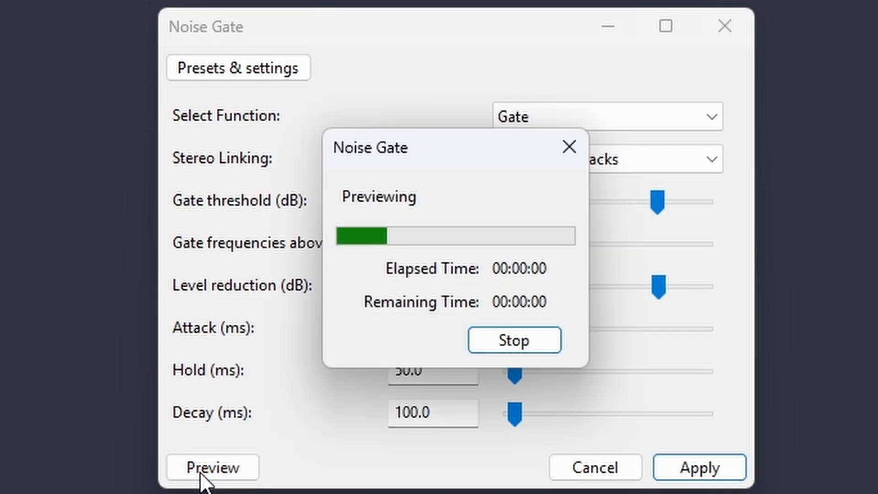
Step: Return the gate threshold to -28 dB, preview it, and close the Noise Gate without applying it
{"action": "left_click", "coordinate": [429, 199]}
{"action": "key", "text": "BackSpace"}
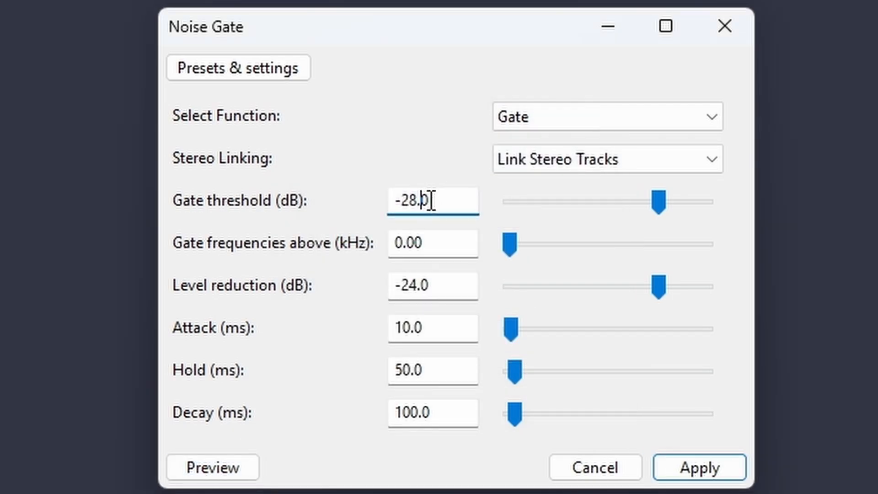
{"action": "left_click", "coordinate": [221, 454]}
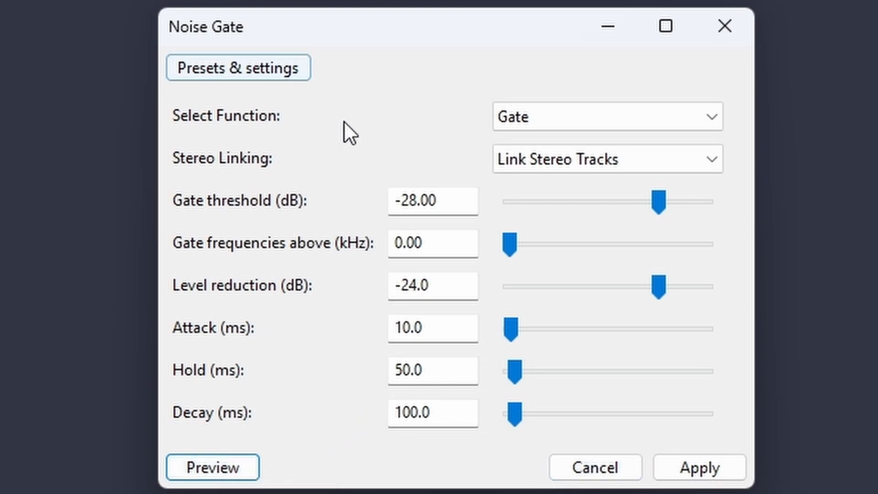
{"action": "left_click", "coordinate": [419, 199]}
{"action": "left_click_drag", "start_coordinate": [420, 200], "coordinate": [330, 197]}
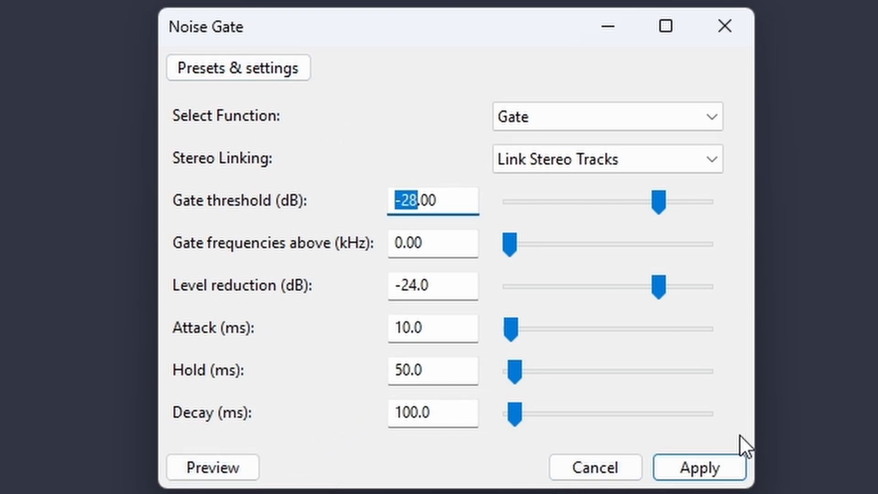
{"action": "left_click", "coordinate": [606, 467]}
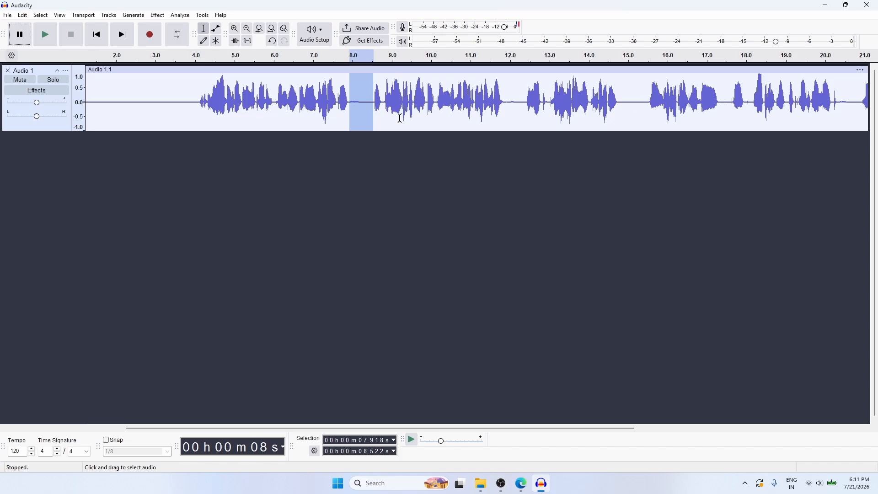
Step: Select the entire track and apply the Noise Gate effect with a gate threshold of -28 dB
{"action": "left_click", "coordinate": [398, 116]}
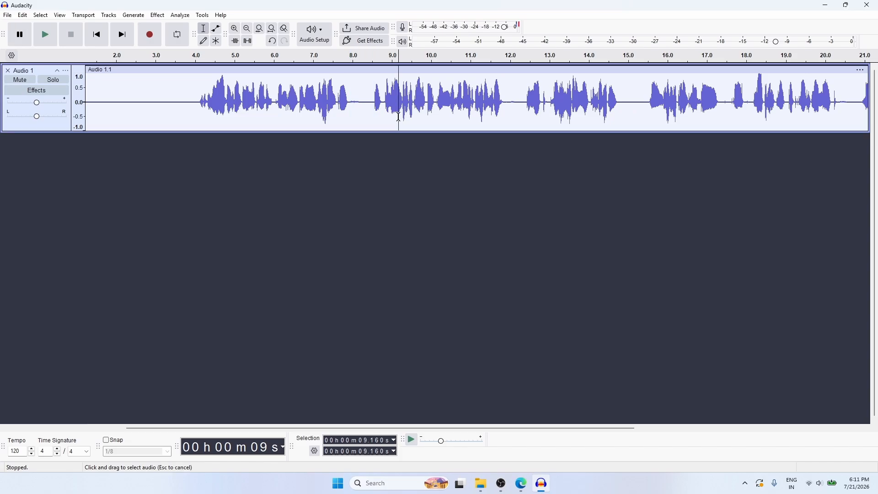
{"action": "key", "text": "ctrl+a"}
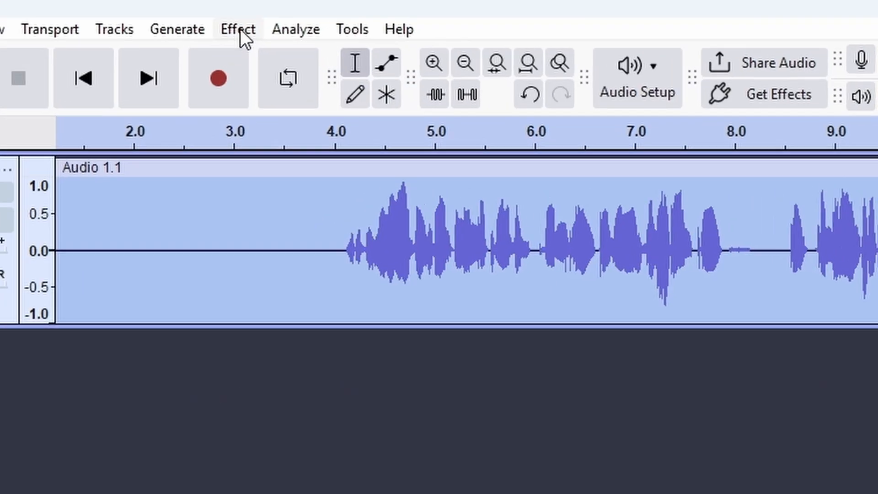
{"action": "left_click", "coordinate": [276, 39]}
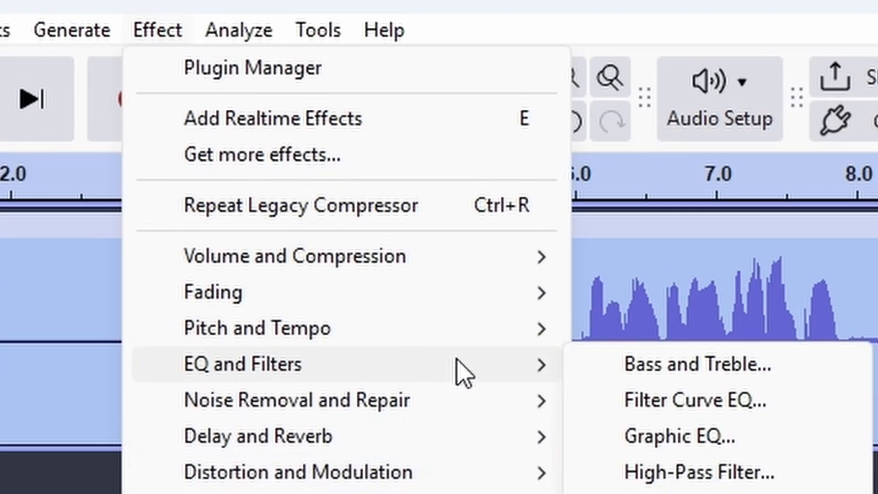
{"action": "mouse_move", "coordinate": [486, 394]}
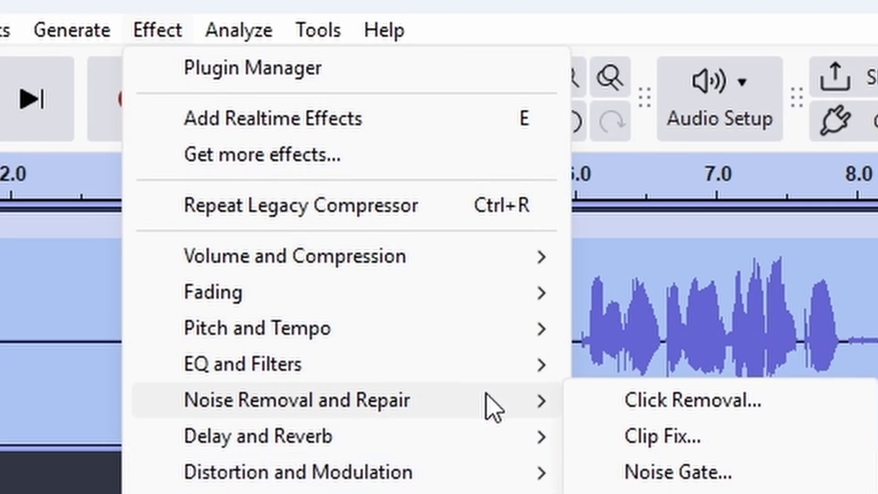
{"action": "left_click", "coordinate": [717, 476]}
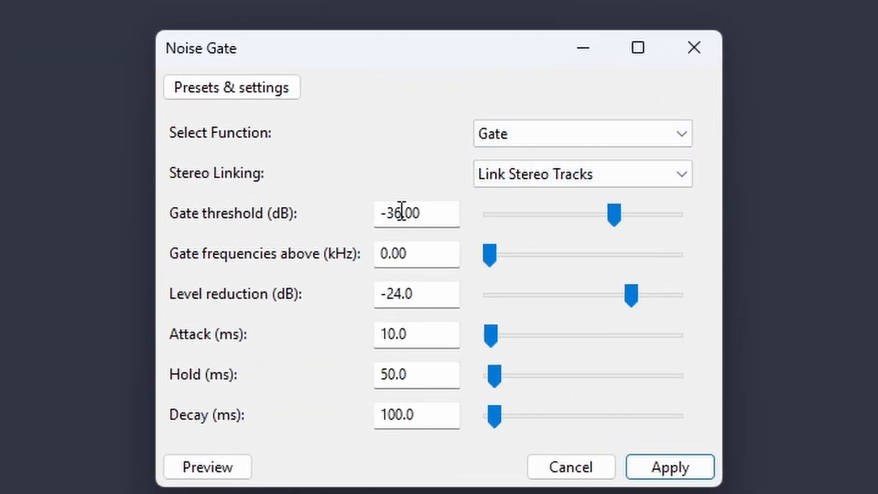
{"action": "left_click_drag", "start_coordinate": [402, 213], "coordinate": [396, 213]}
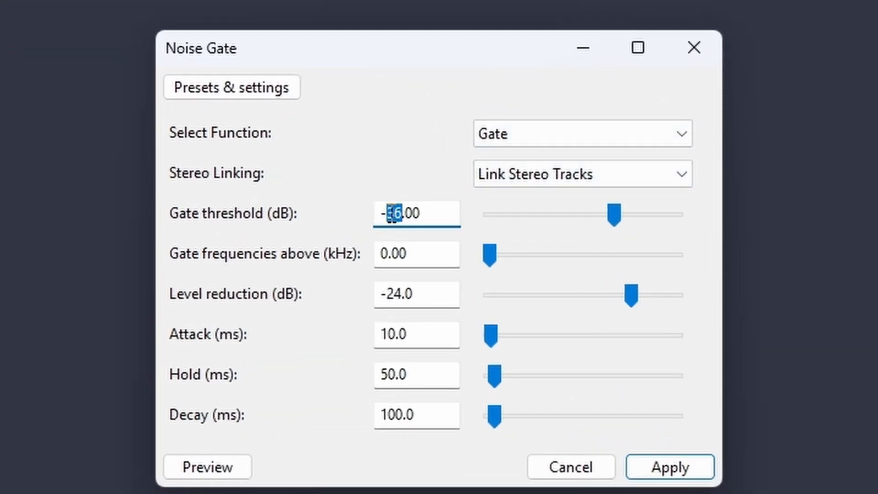
{"action": "type", "text": "28"}
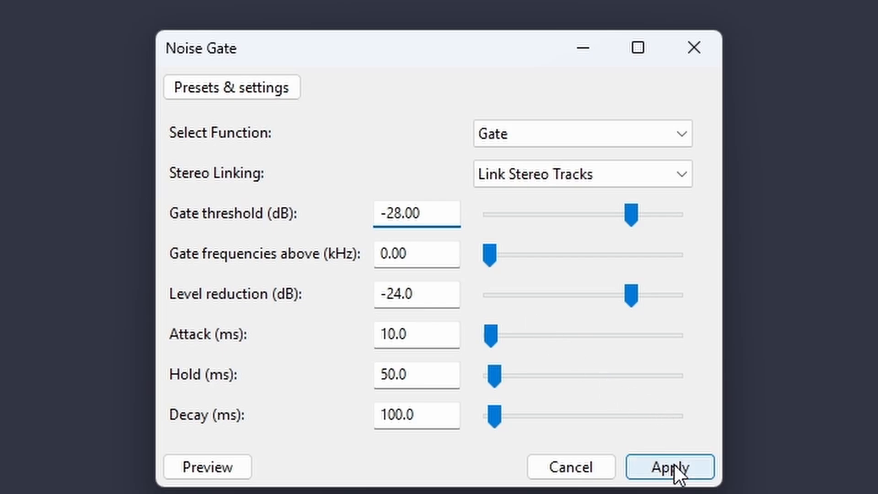
{"action": "left_click", "coordinate": [673, 464]}
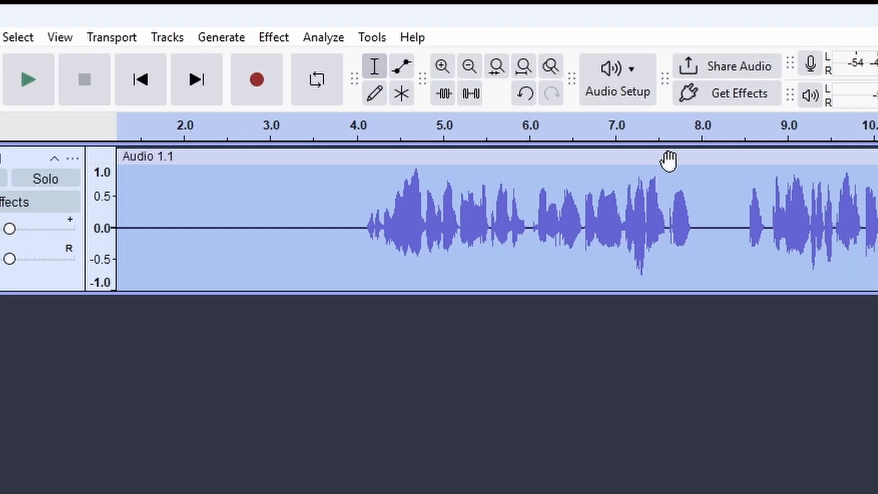
Step: Play the gated track from about 7.6 seconds to check the pause near 8 seconds
{"action": "left_click", "coordinate": [666, 133]}
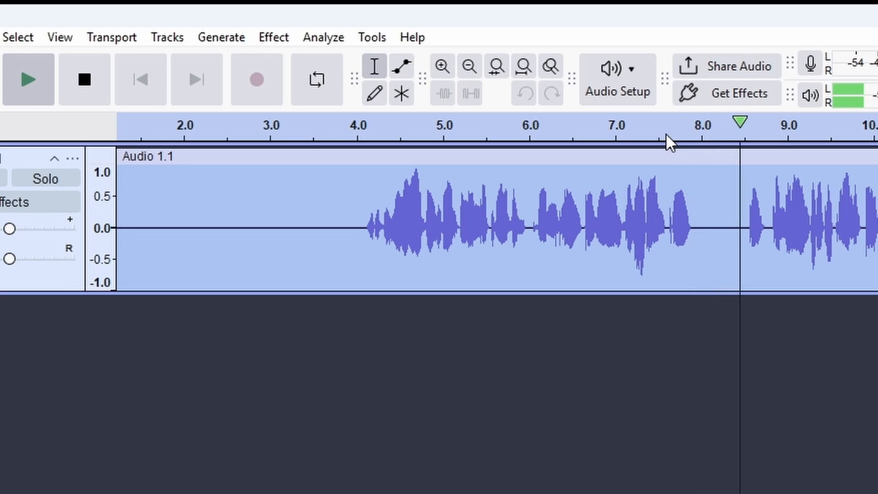
{"action": "left_click", "coordinate": [637, 133]}
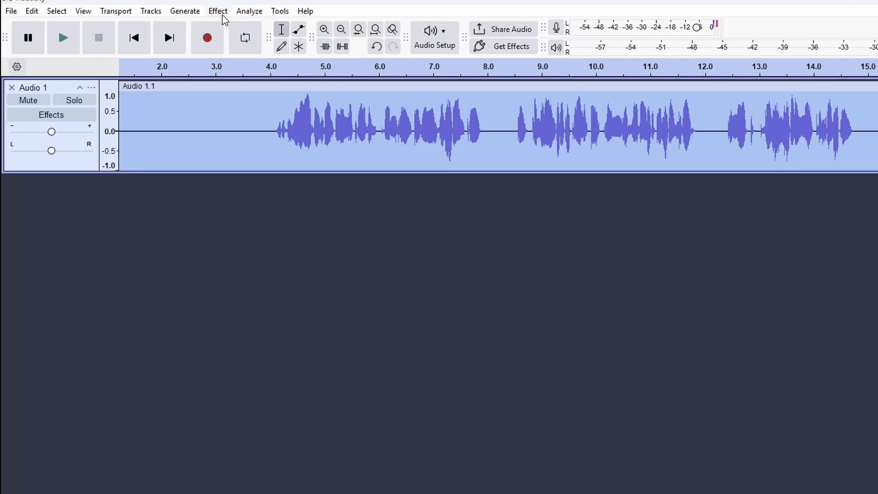
Step: Apply Loudness Normalization to the whole track with perceived loudness at -12 LUFS
{"action": "left_click", "coordinate": [223, 14]}
{"action": "mouse_move", "coordinate": [296, 99]}
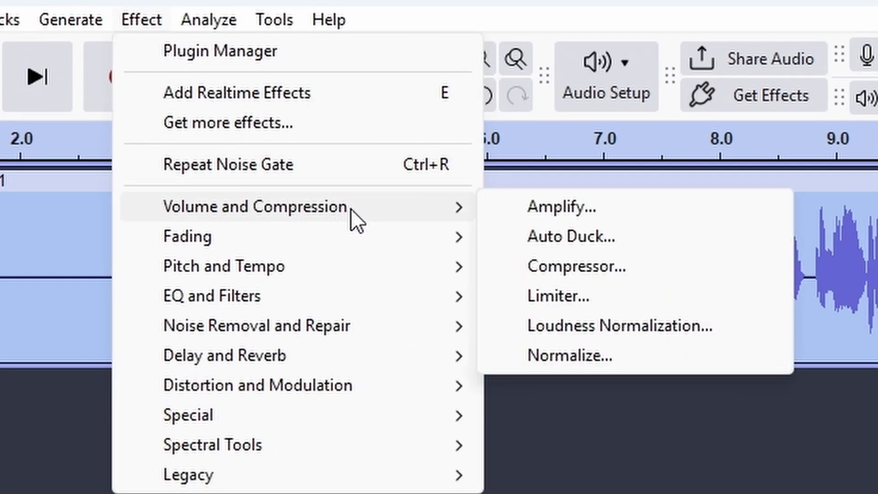
{"action": "left_click", "coordinate": [636, 328]}
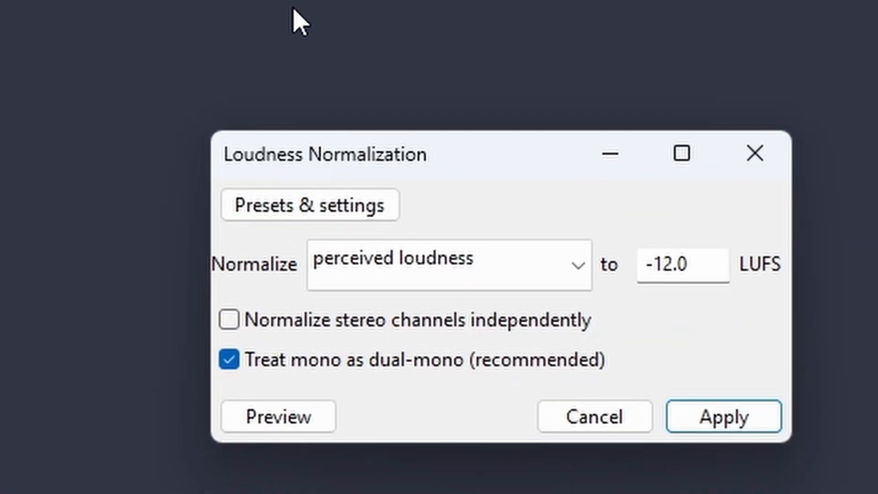
{"action": "left_click_drag", "start_coordinate": [654, 255], "coordinate": [671, 254]}
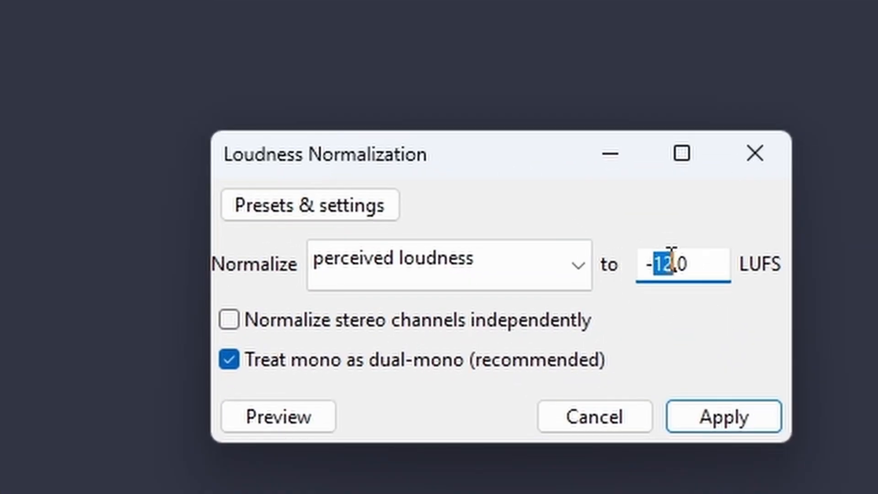
{"action": "left_click", "coordinate": [743, 431]}
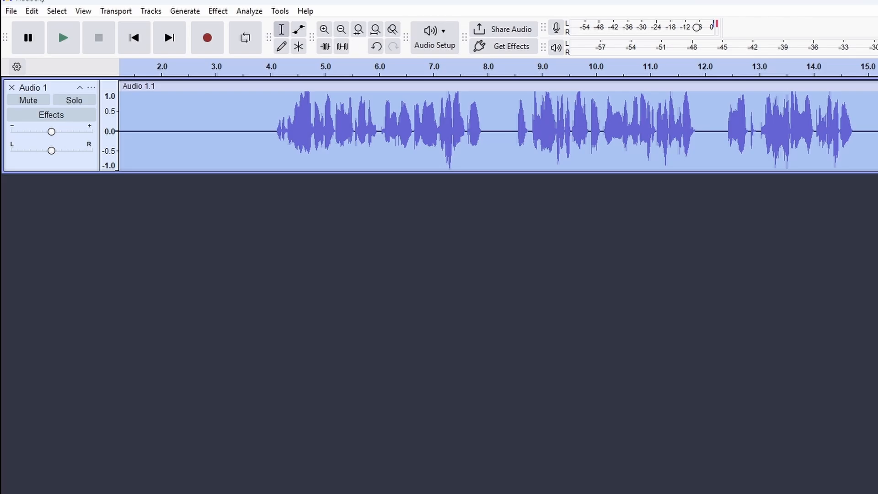
Step: Apply the Legacy Limiter to the whole track as a Soft Limit at -1.00 dB with 10 ms hold, and play the result briefly
{"action": "left_click", "coordinate": [218, 11]}
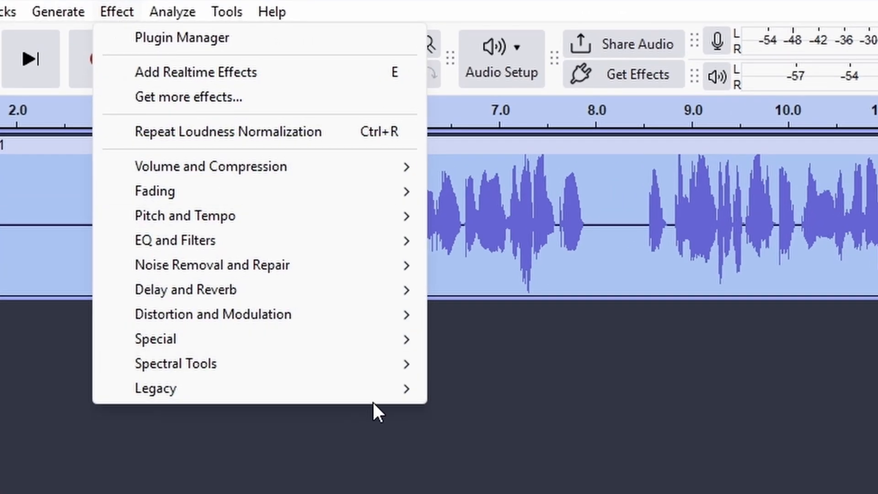
{"action": "mouse_move", "coordinate": [396, 391]}
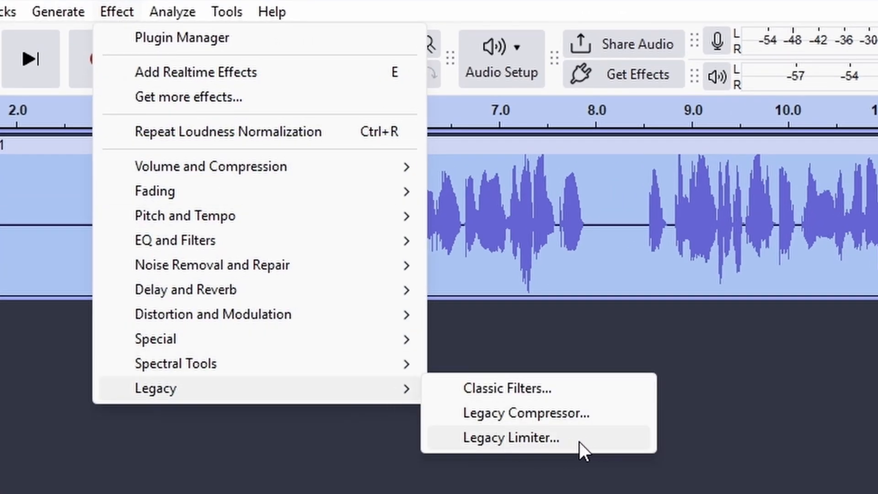
{"action": "left_click", "coordinate": [563, 440]}
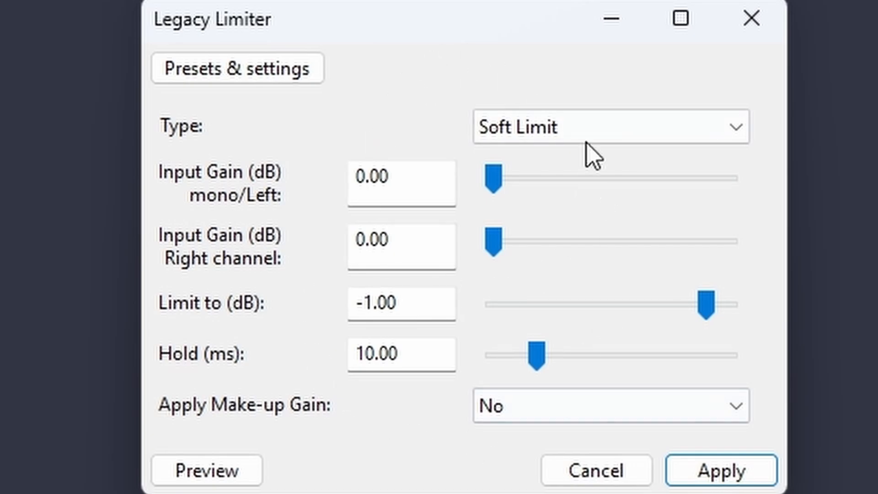
{"action": "left_click", "coordinate": [737, 484]}
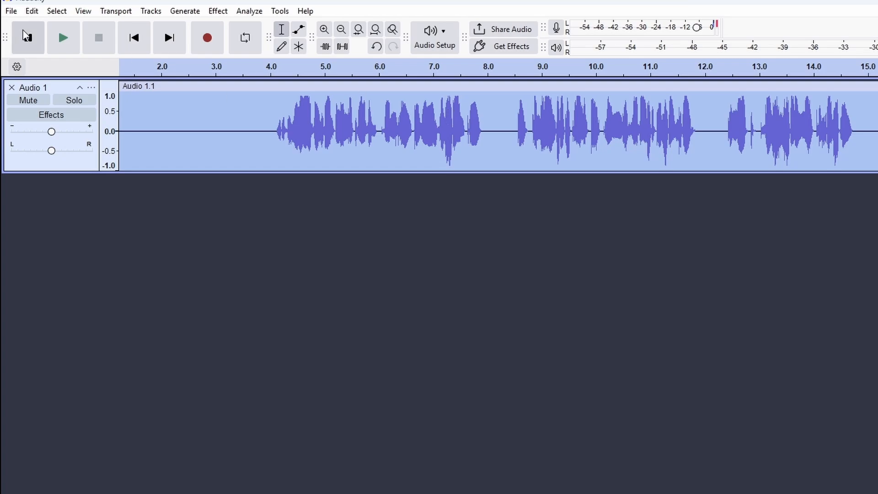
{"action": "left_click", "coordinate": [61, 38]}
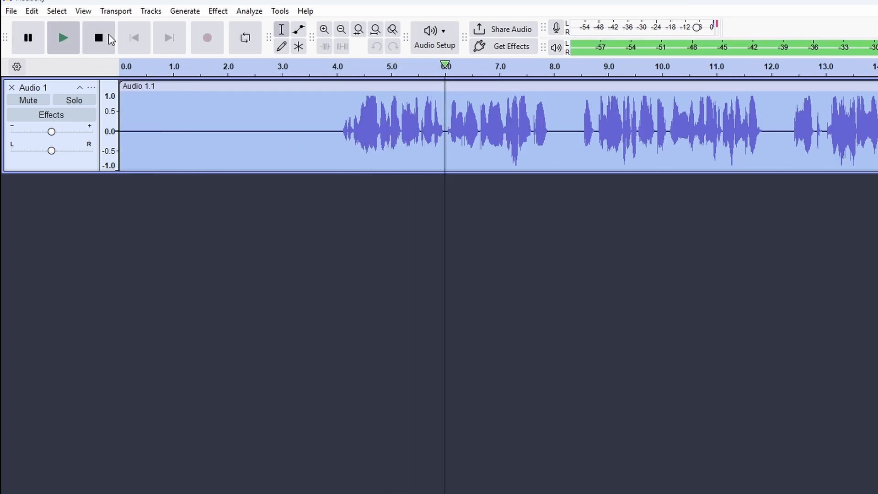
{"action": "left_click", "coordinate": [105, 37]}
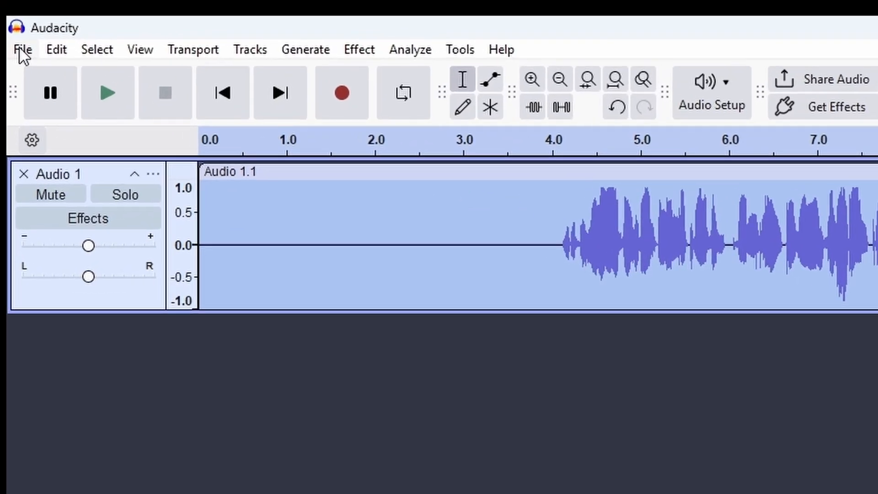
Step: Export the entire project to the computer's Downloads folder as a mono 24-bit WAV file named enhanced_aud.wav
{"action": "left_click", "coordinate": [10, 11]}
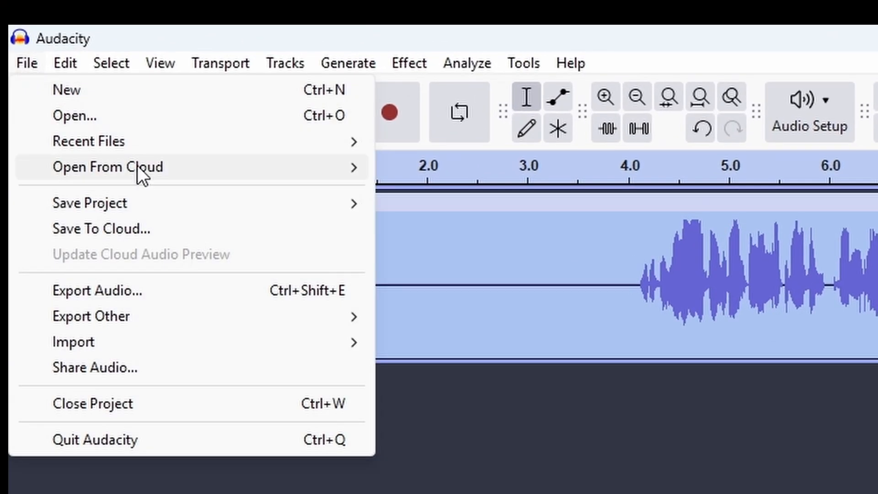
{"action": "left_click", "coordinate": [247, 297]}
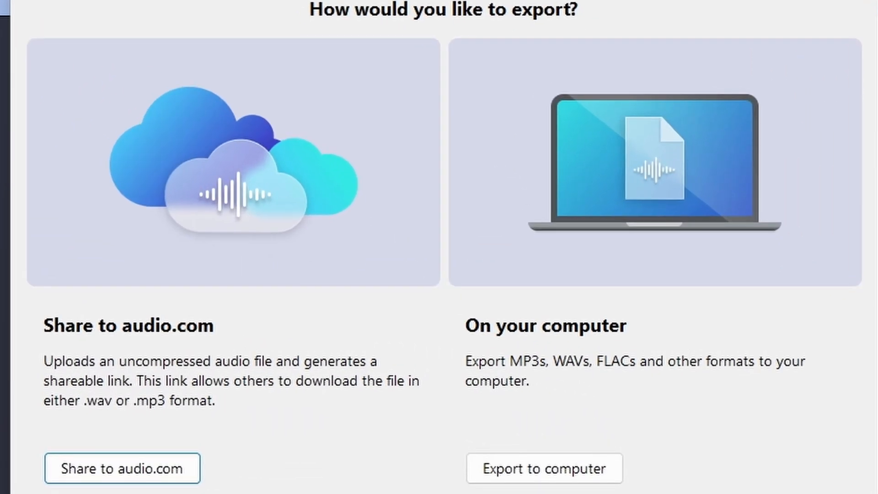
{"action": "left_click", "coordinate": [580, 469]}
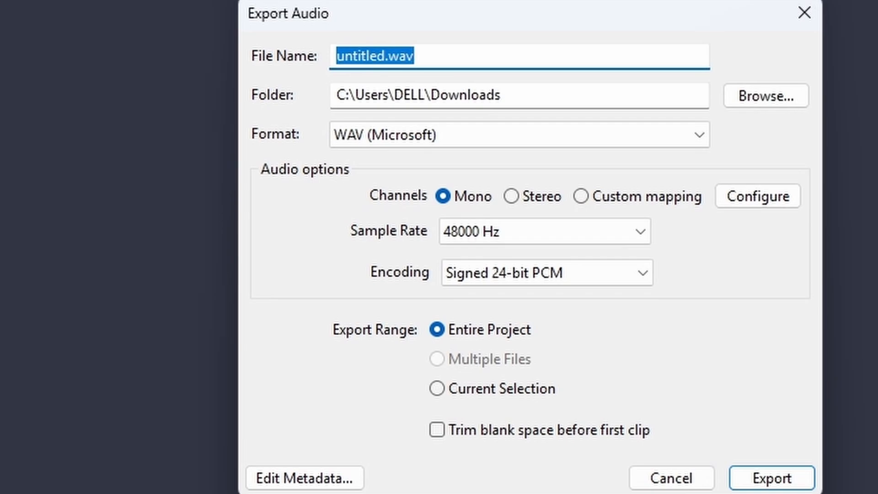
{"action": "left_click", "coordinate": [387, 57]}
{"action": "key", "text": "BackSpace"}
{"action": "key", "text": "BackSpace"}
{"action": "key", "text": "BackSpace"}
{"action": "key", "text": "BackSpace"}
{"action": "key", "text": "BackSpace"}
{"action": "key", "text": "BackSpace"}
{"action": "key", "text": "BackSpace"}
{"action": "key", "text": "BackSpace"}
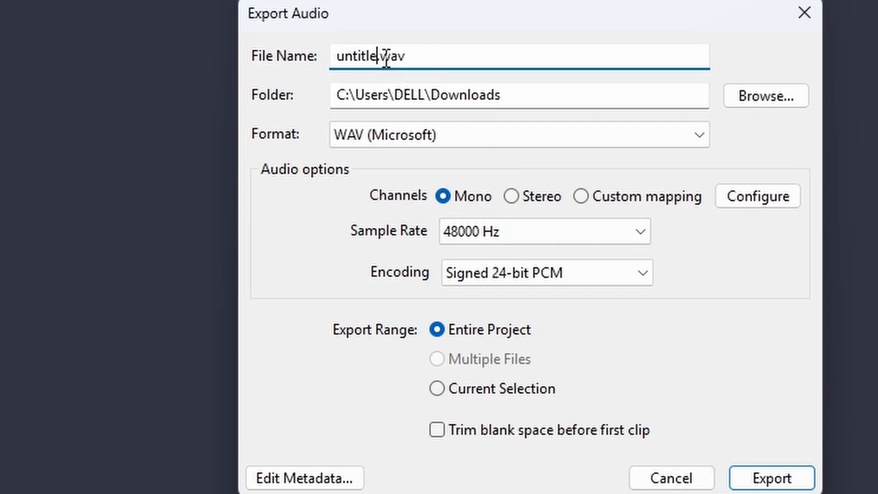
{"action": "type", "text": "enhanced_aud"}
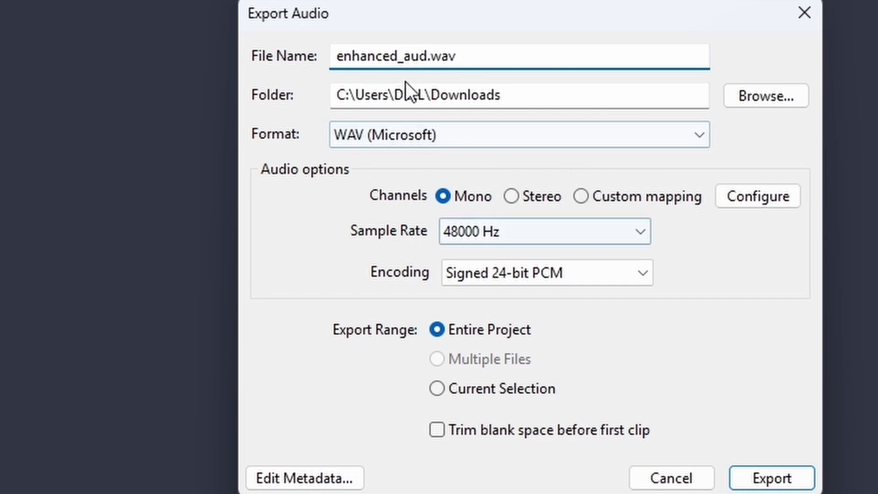
{"action": "left_click", "coordinate": [776, 480]}
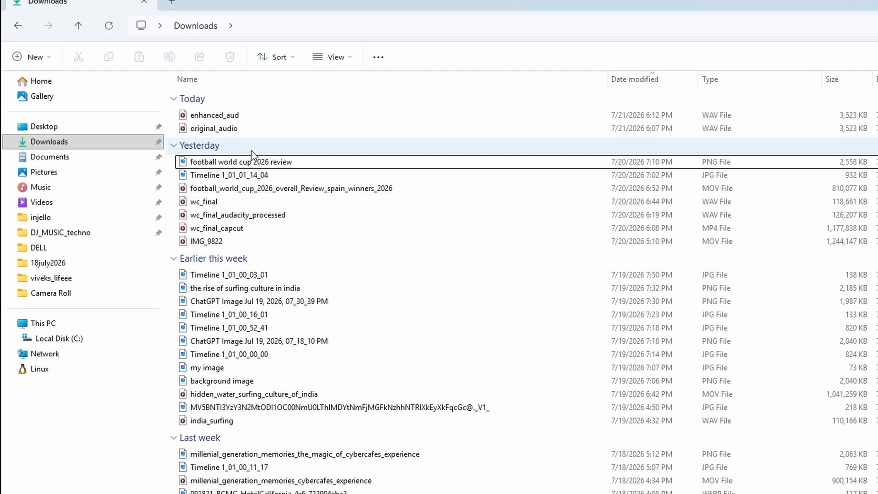
Step: Play original_audio and enhanced_aud from the Downloads folder in Media Player, each from about halfway, to compare them
{"action": "double_click", "coordinate": [231, 128]}
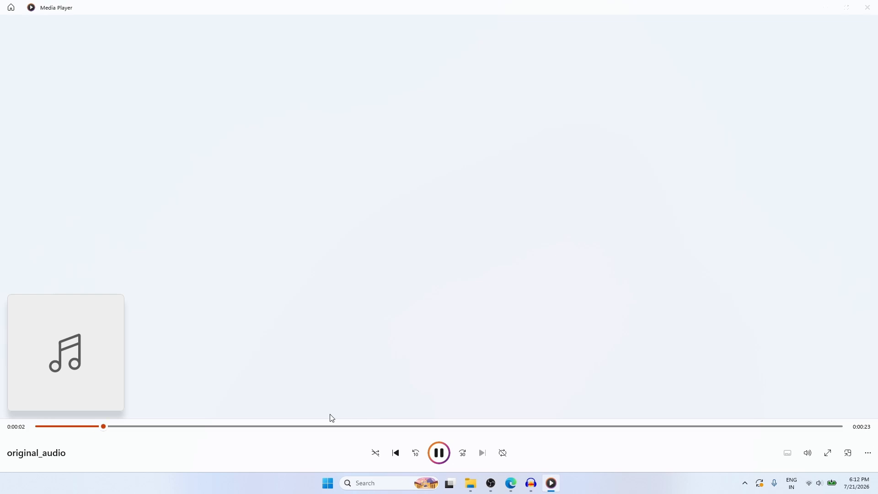
{"action": "left_click", "coordinate": [438, 427]}
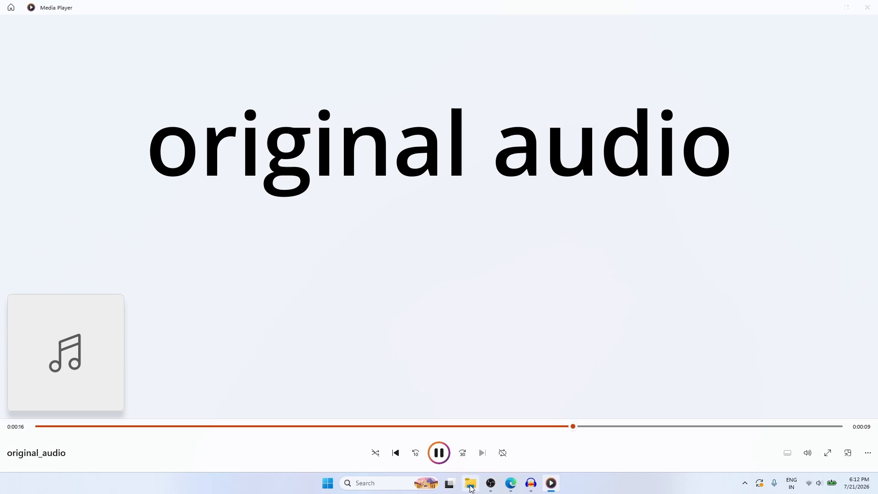
{"action": "mouse_move", "coordinate": [471, 488]}
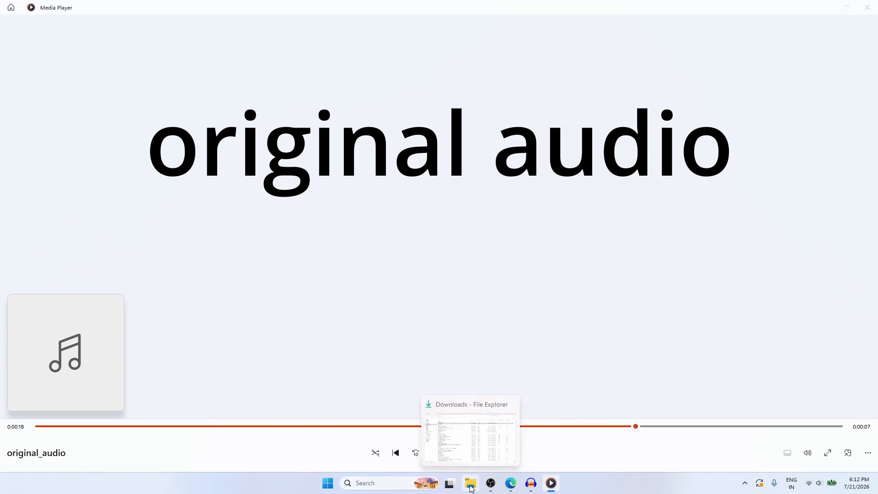
{"action": "left_click", "coordinate": [471, 488]}
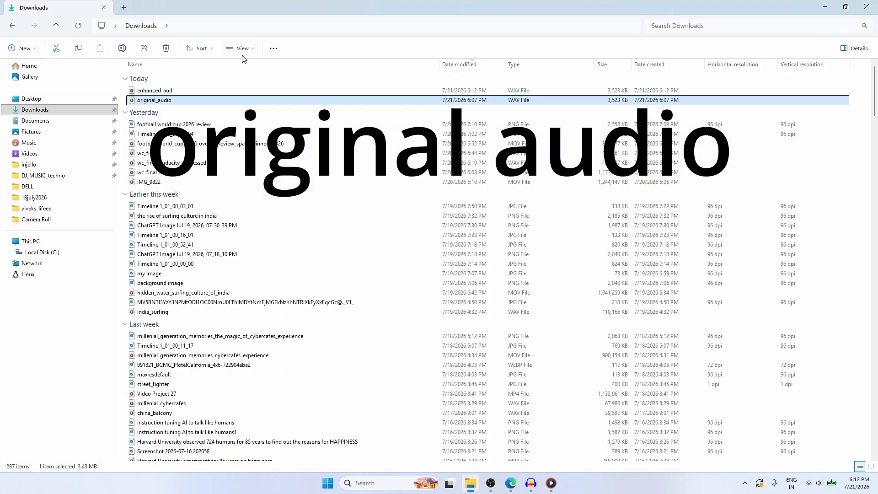
{"action": "double_click", "coordinate": [180, 89]}
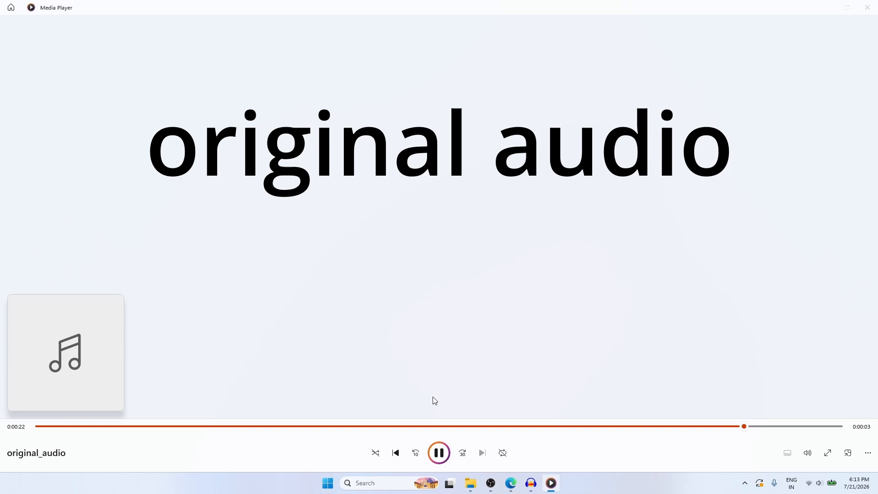
{"action": "left_click", "coordinate": [440, 426]}
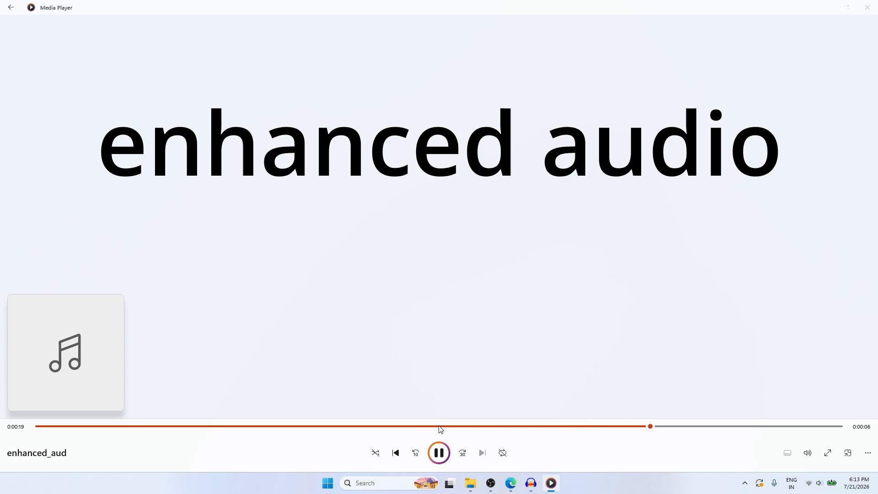
Step: Repeat the listening comparison, reopening original_audio first and enhanced_aud second, skipping to about the middle of each
{"action": "left_click", "coordinate": [470, 483]}
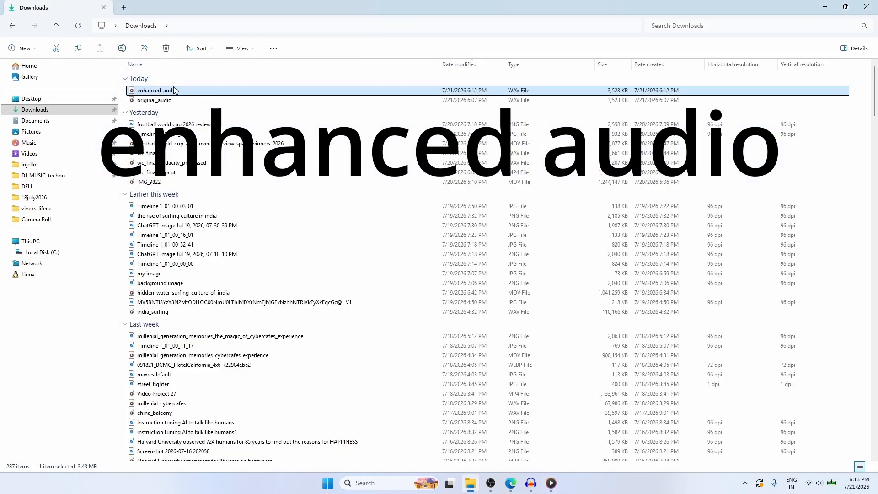
{"action": "double_click", "coordinate": [168, 97]}
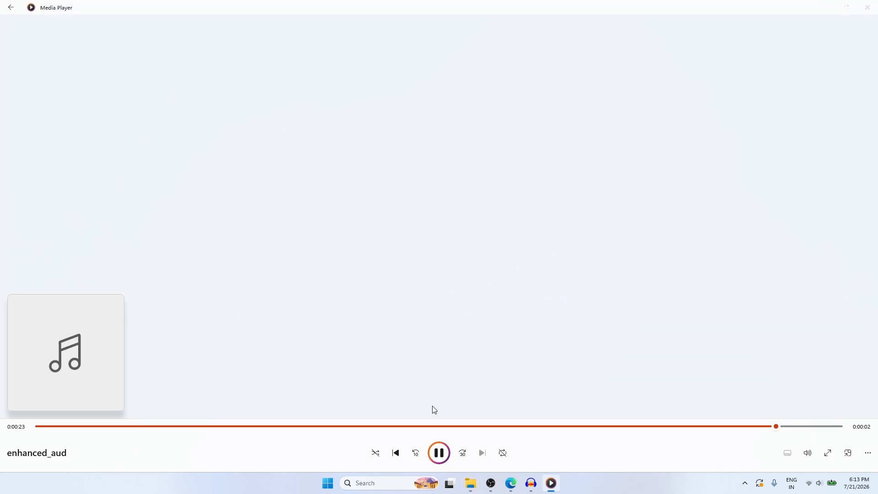
{"action": "left_click", "coordinate": [439, 427]}
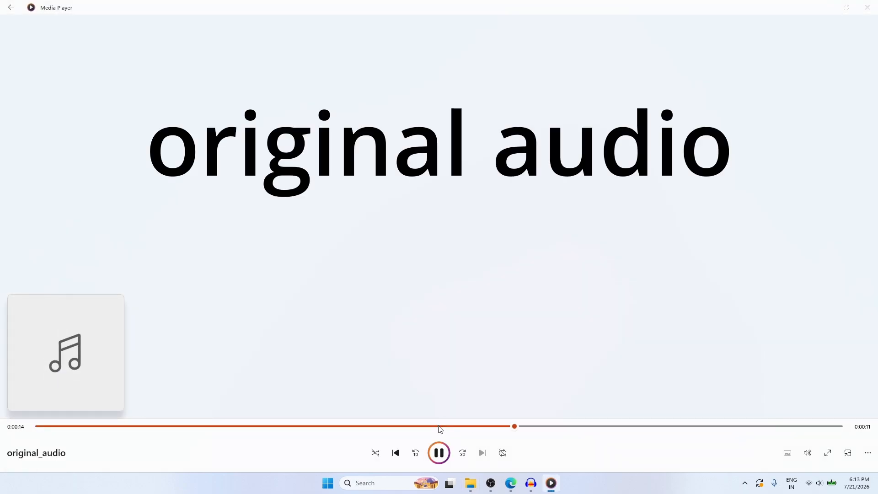
{"action": "mouse_move", "coordinate": [475, 487]}
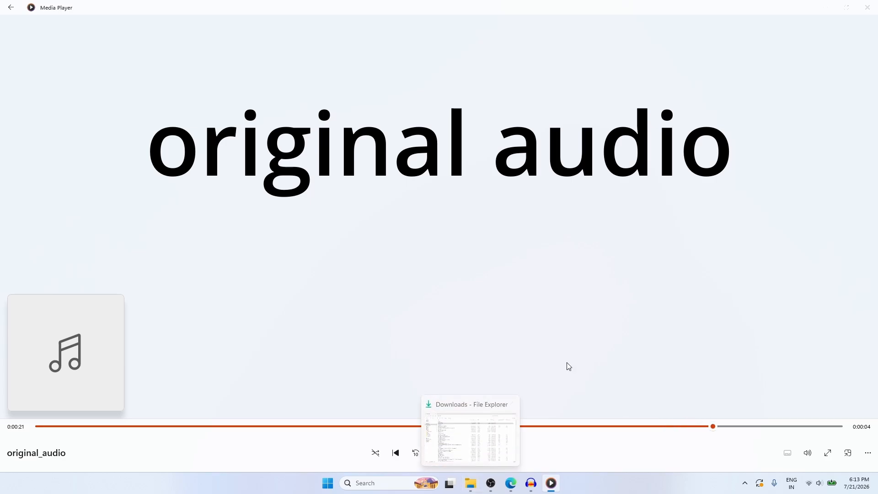
{"action": "key", "text": "alt+Tab"}
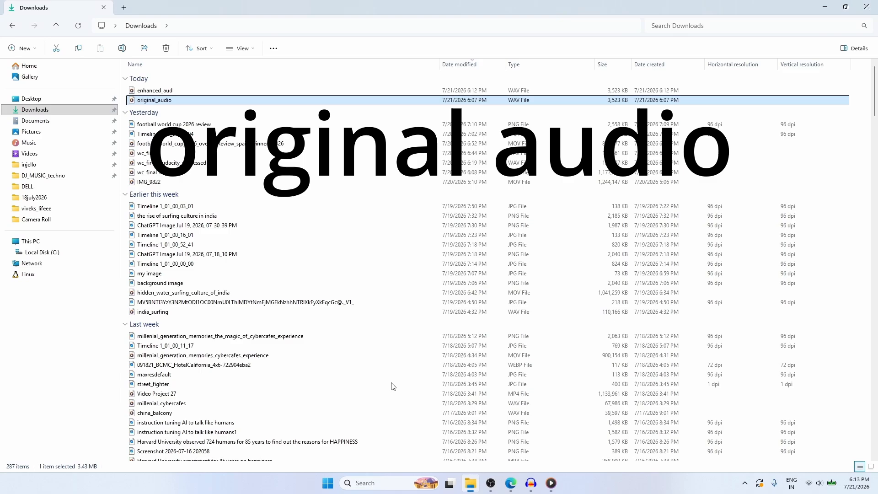
{"action": "double_click", "coordinate": [173, 94]}
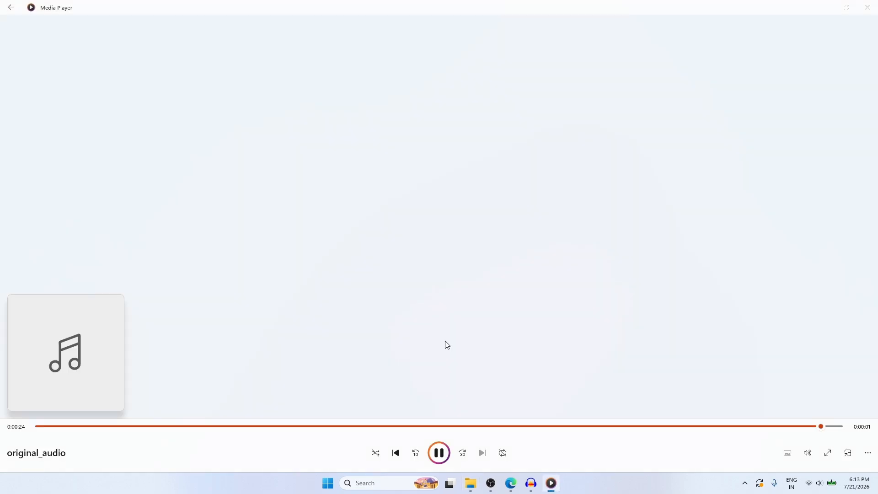
{"action": "left_click", "coordinate": [441, 428]}
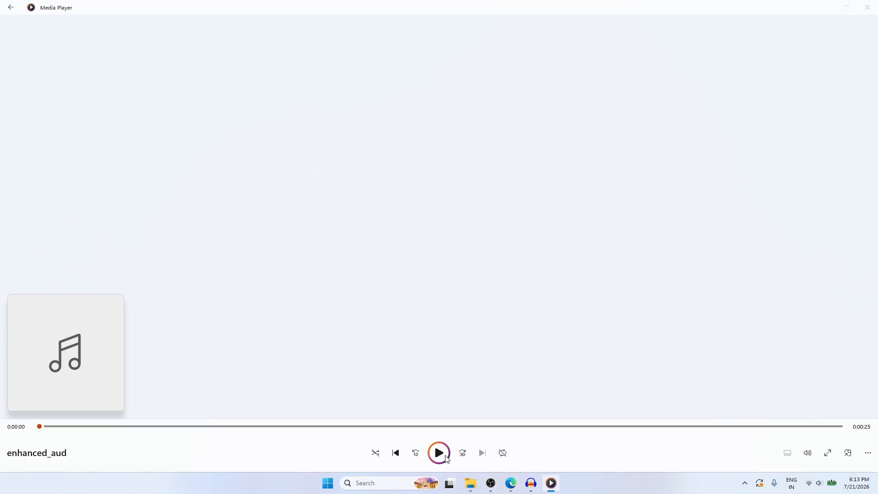
Step: Switch to OBS and stop the screen recording
{"action": "left_click", "coordinate": [531, 483]}
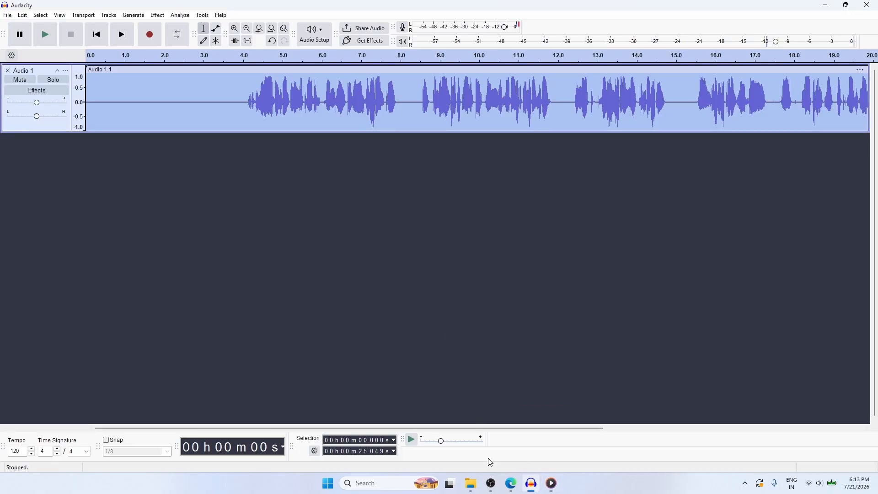
{"action": "mouse_move", "coordinate": [493, 488]}
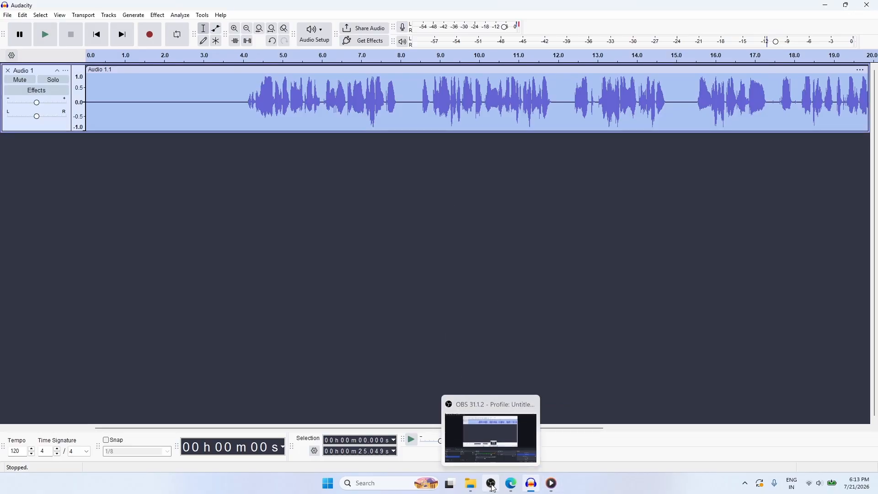
{"action": "left_click", "coordinate": [491, 483]}
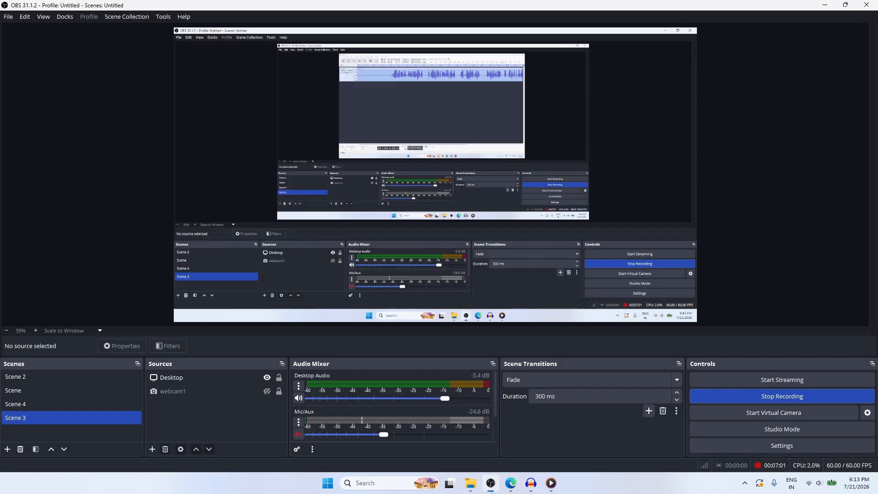
{"action": "left_click", "coordinate": [772, 396]}
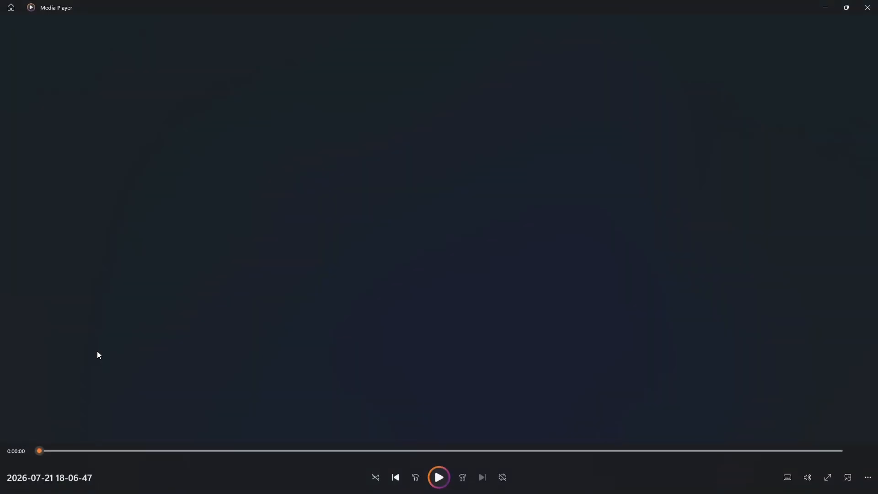